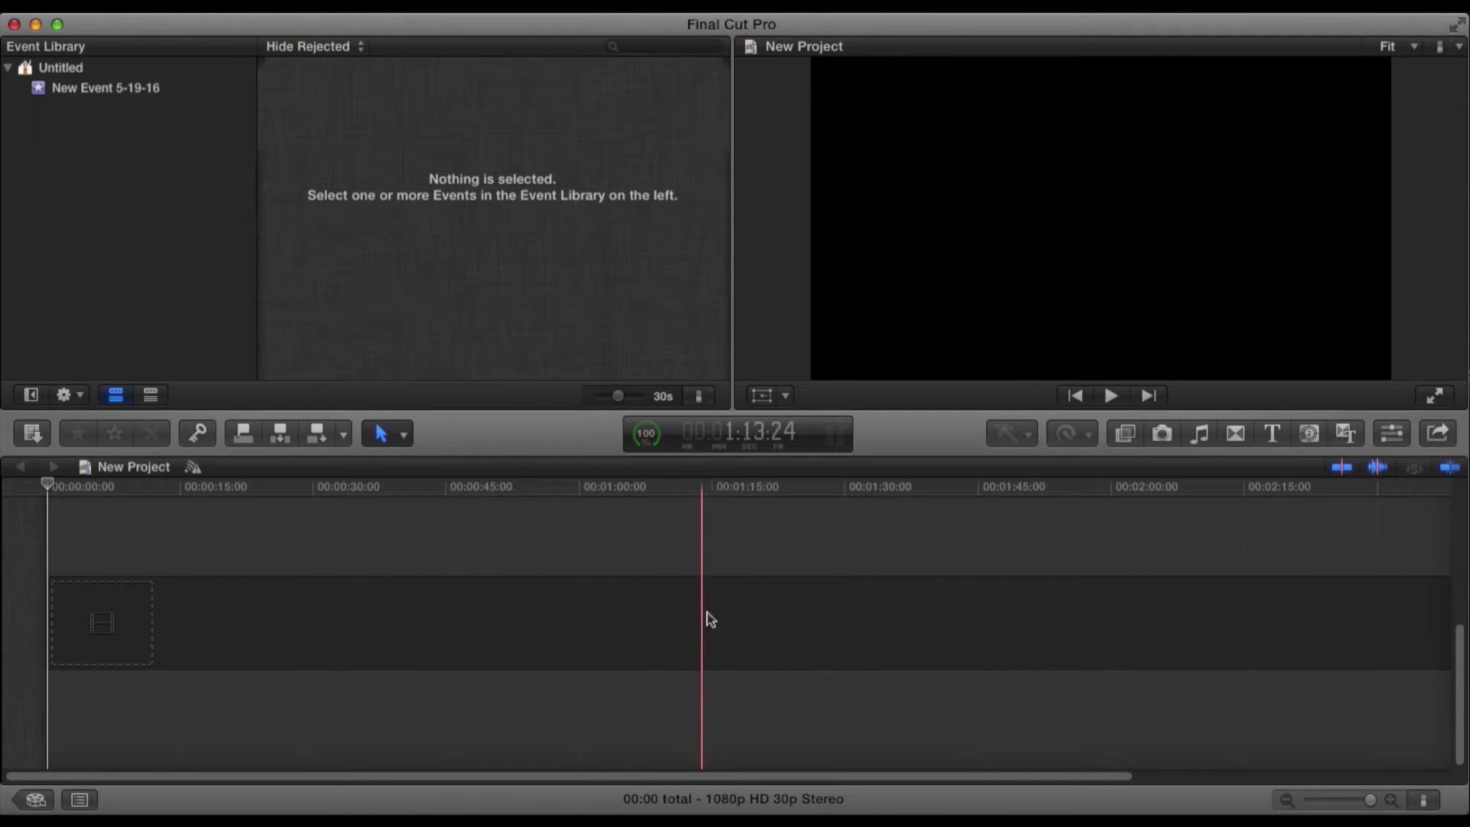
Add a five-second Custom title to the start of the timeline and select it
left_click(1271, 434)
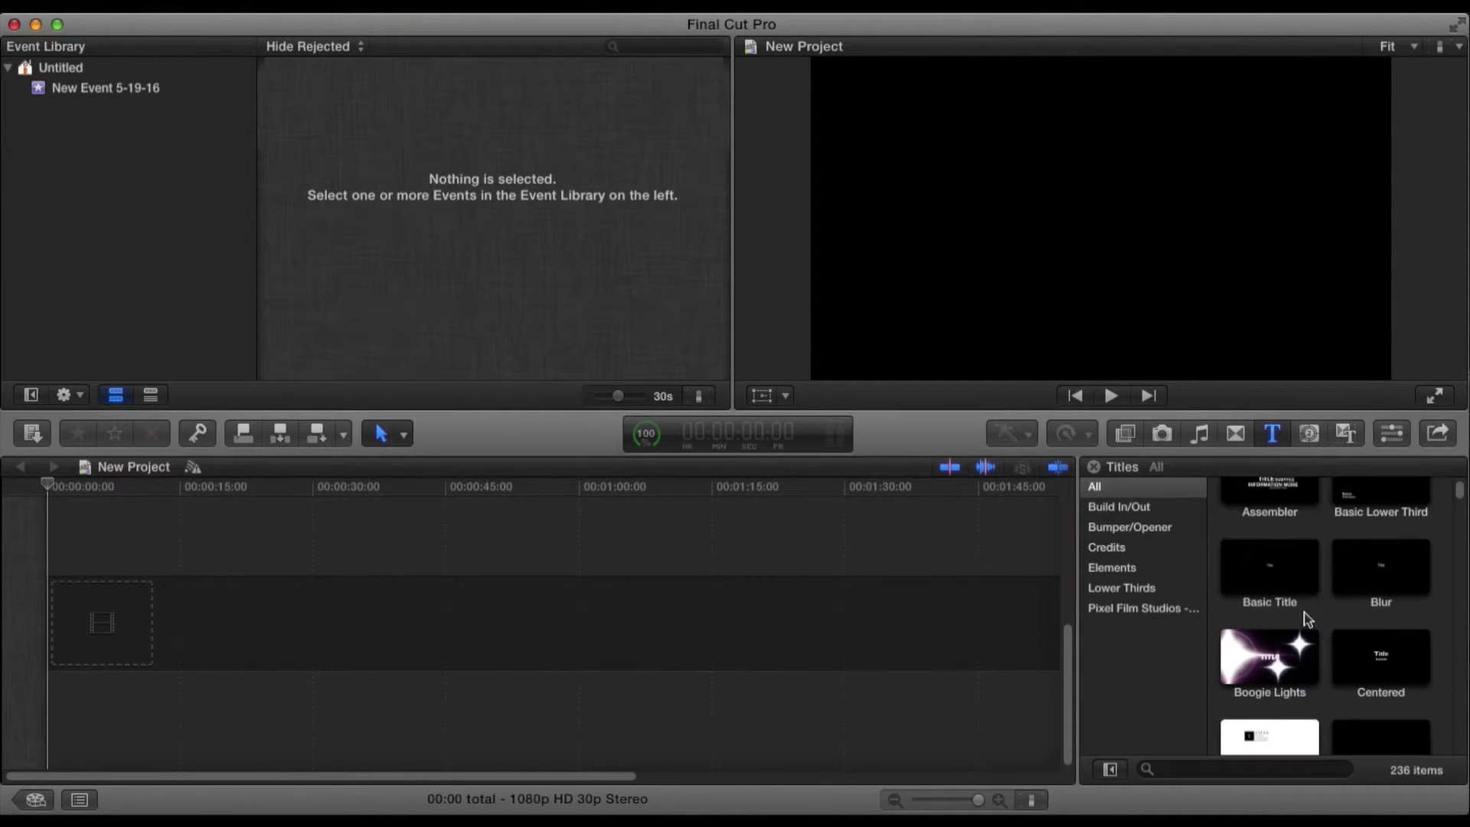
scroll(1304, 621, "down", 1)
scroll(1321, 618, "down", 1)
scroll(1356, 615, "down", 2)
scroll(1390, 611, "down", 2)
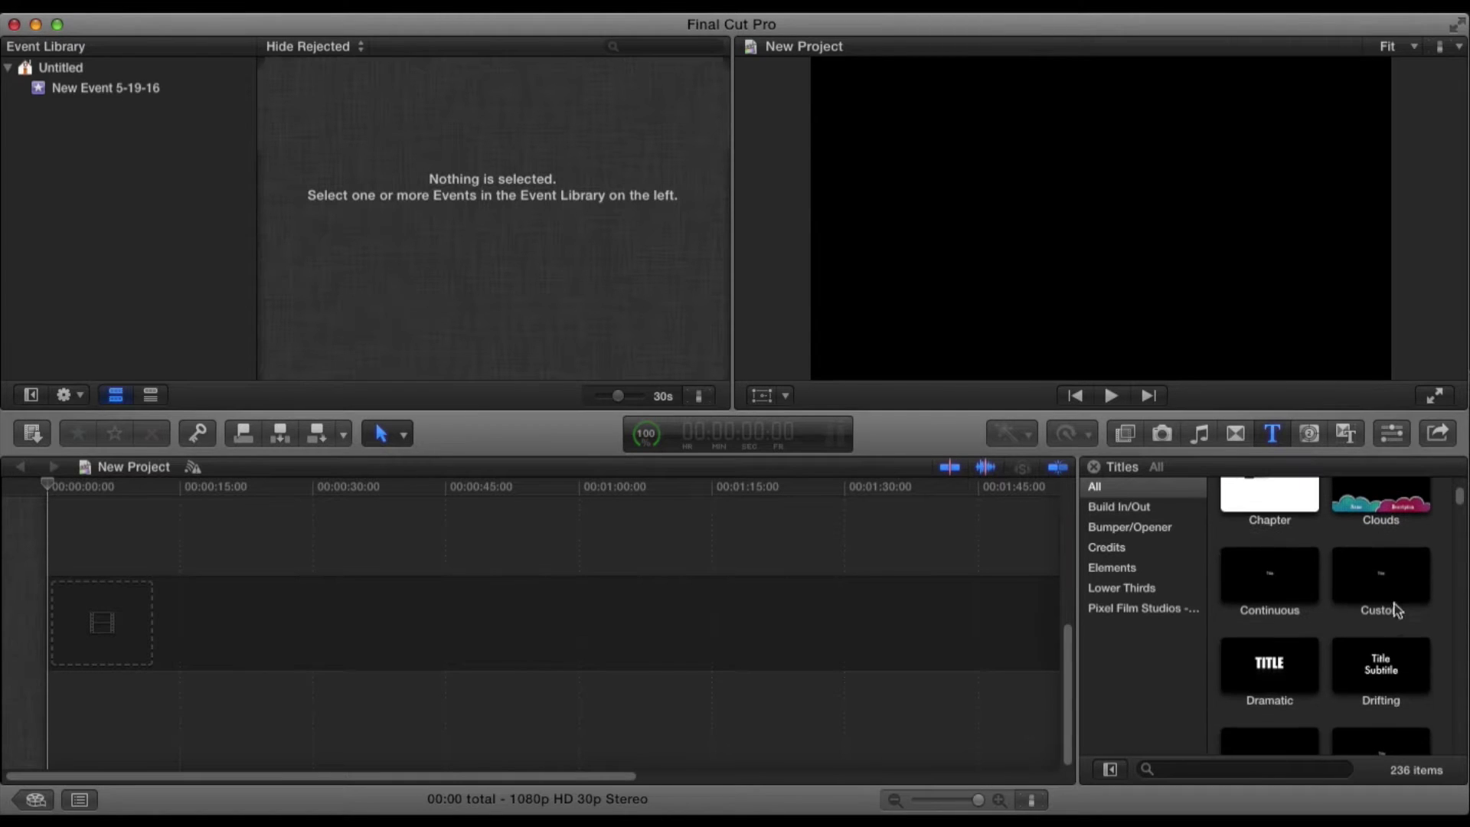
left_click_drag(1396, 609, 213, 576)
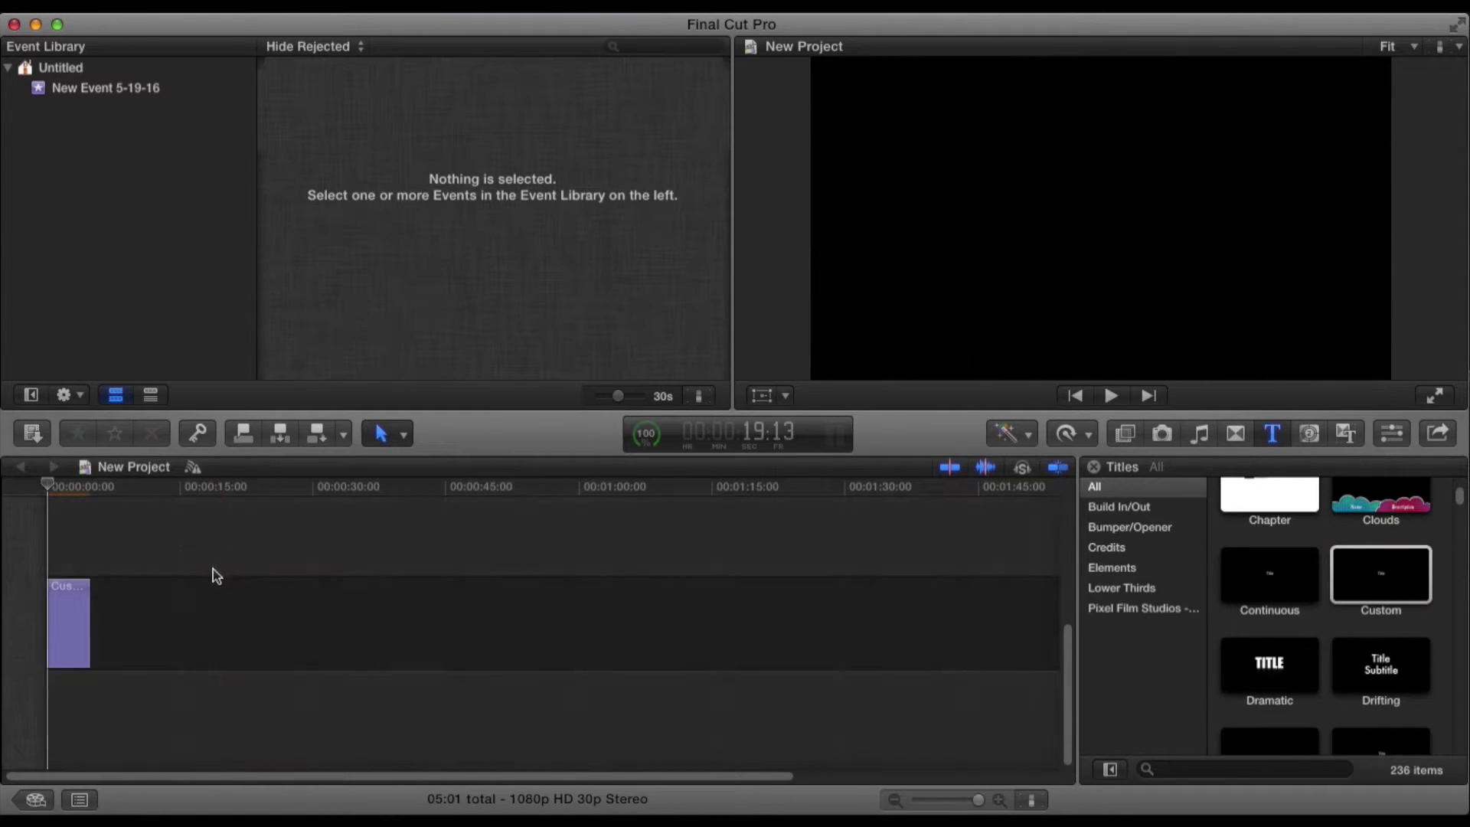
left_click(86, 605)
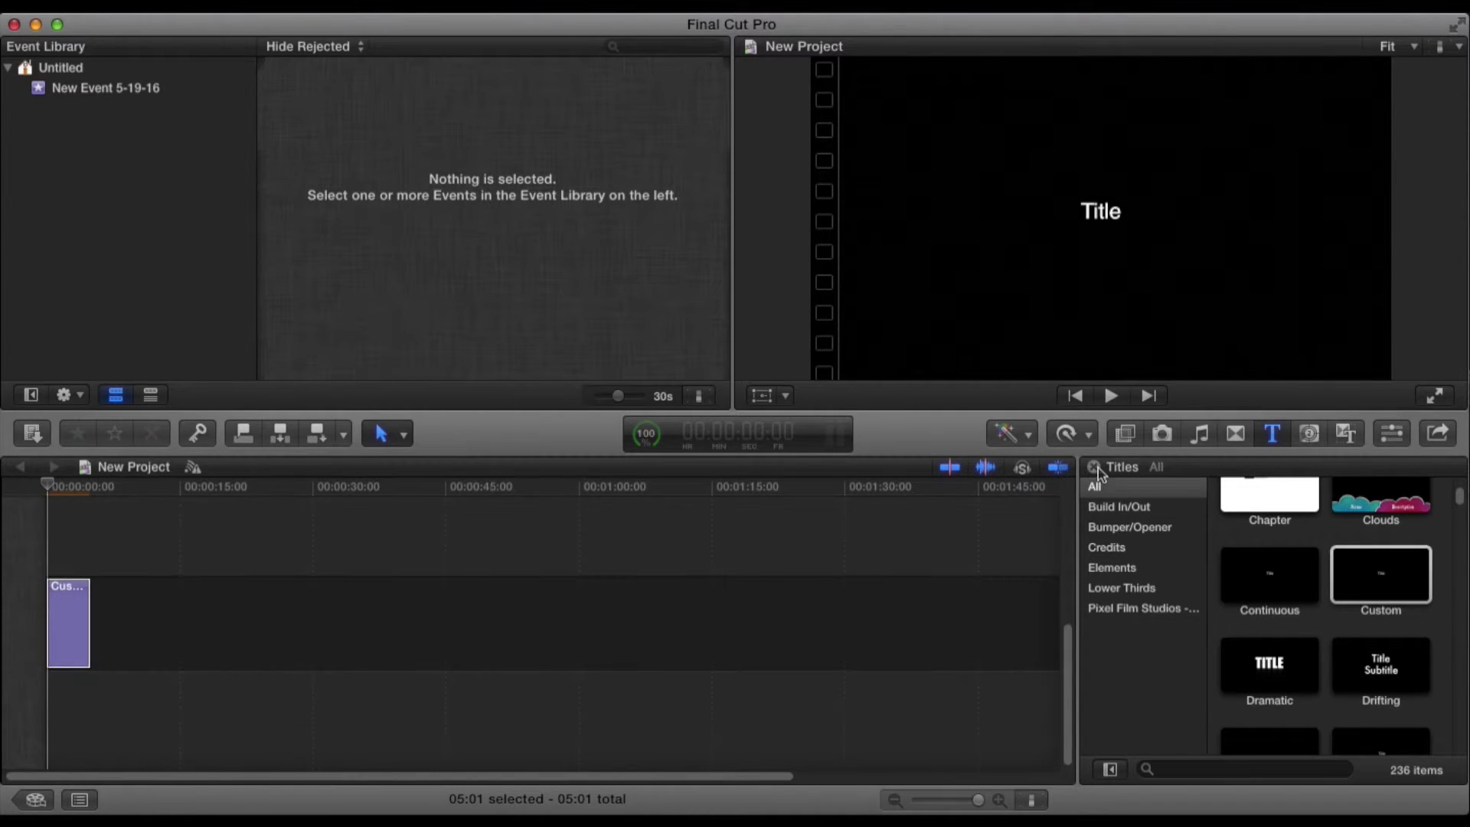
left_click(72, 594)
Replace the placeholder title text with 'TUTORIAL' and show its text settings in the Inspector
double_click(72, 594)
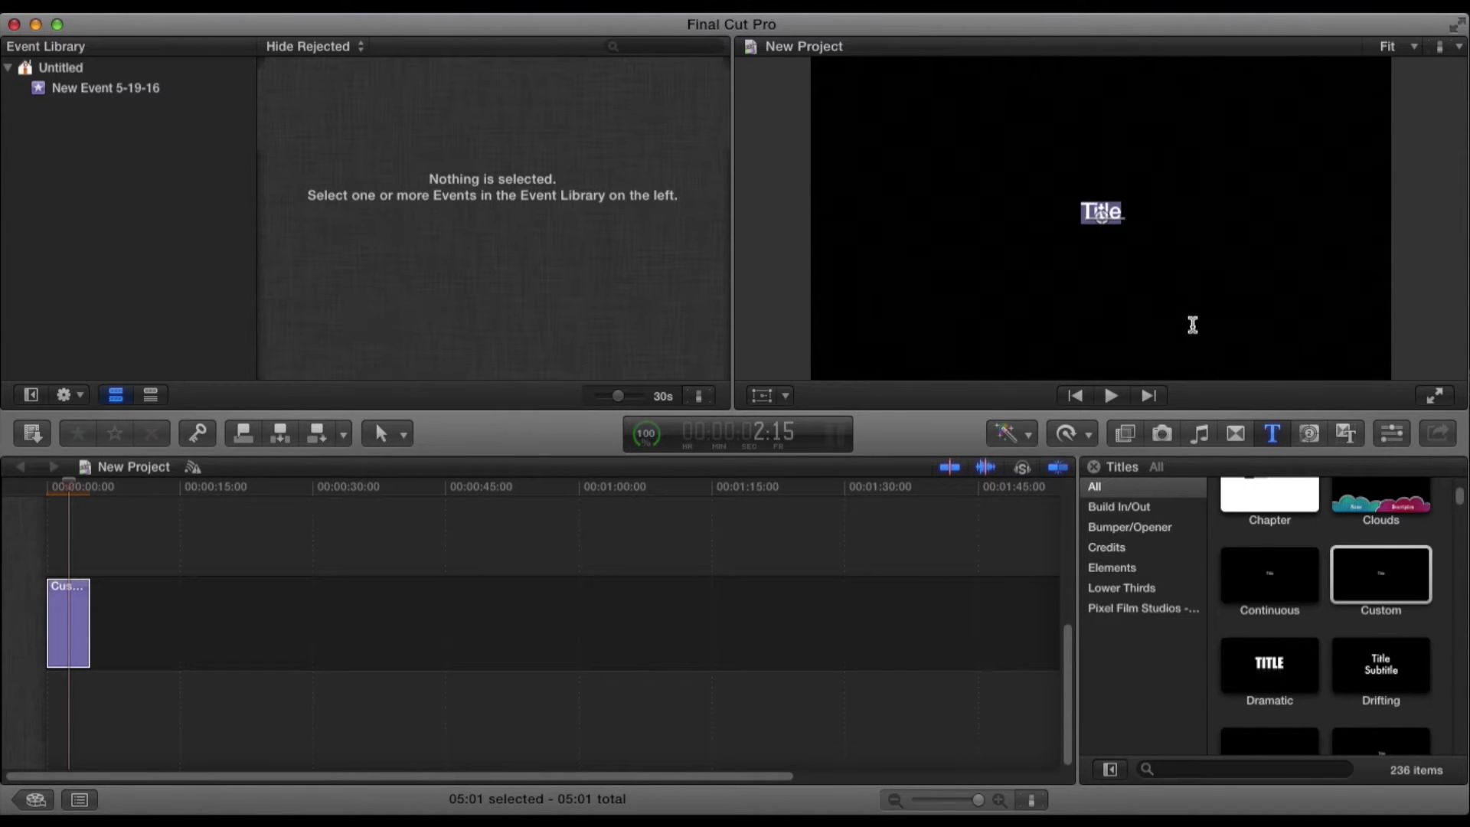
type("TUTORIL")
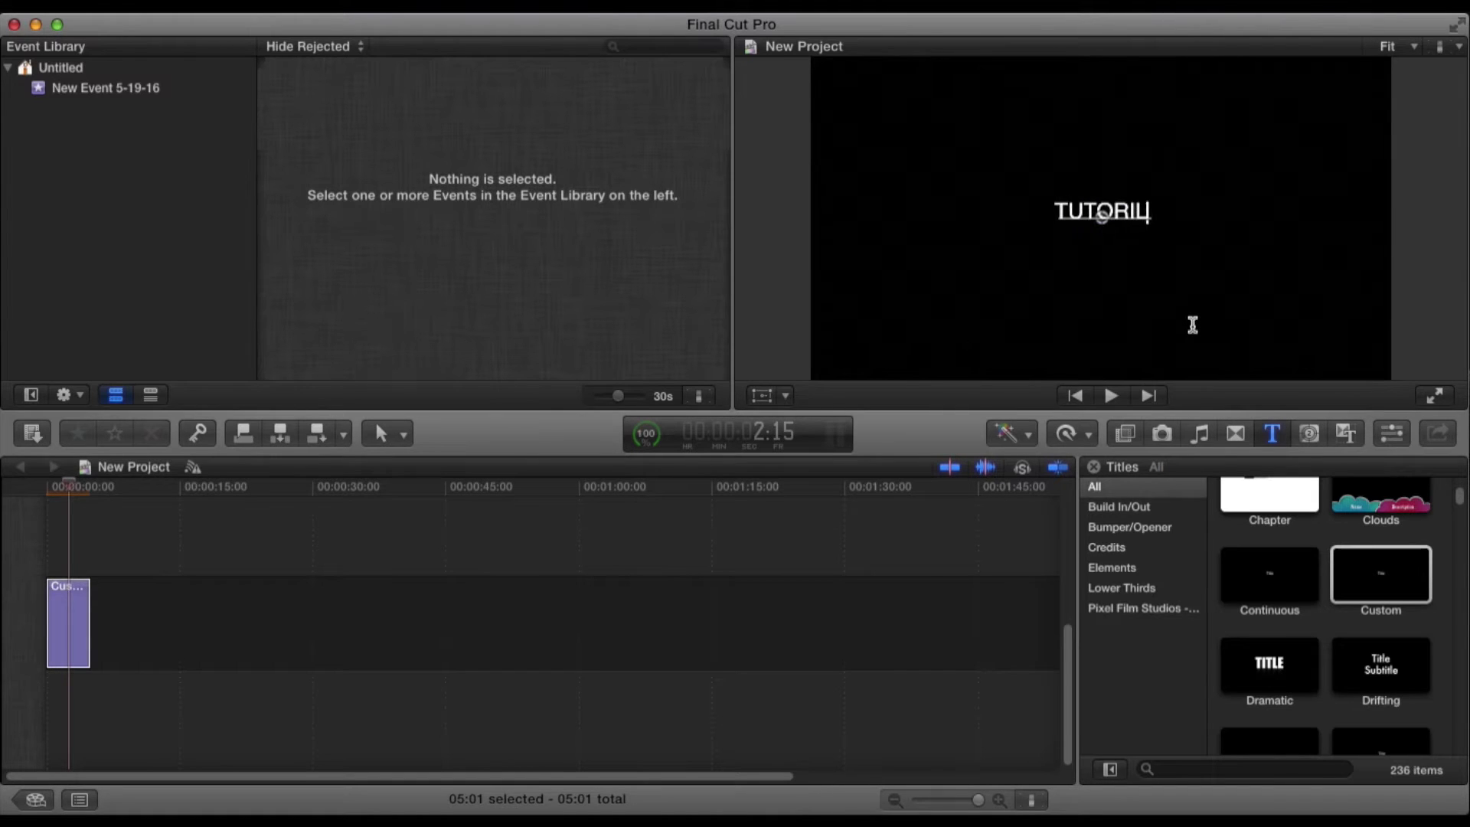
key("BackSpace")
key("BackSpace")
key("BackSpace")
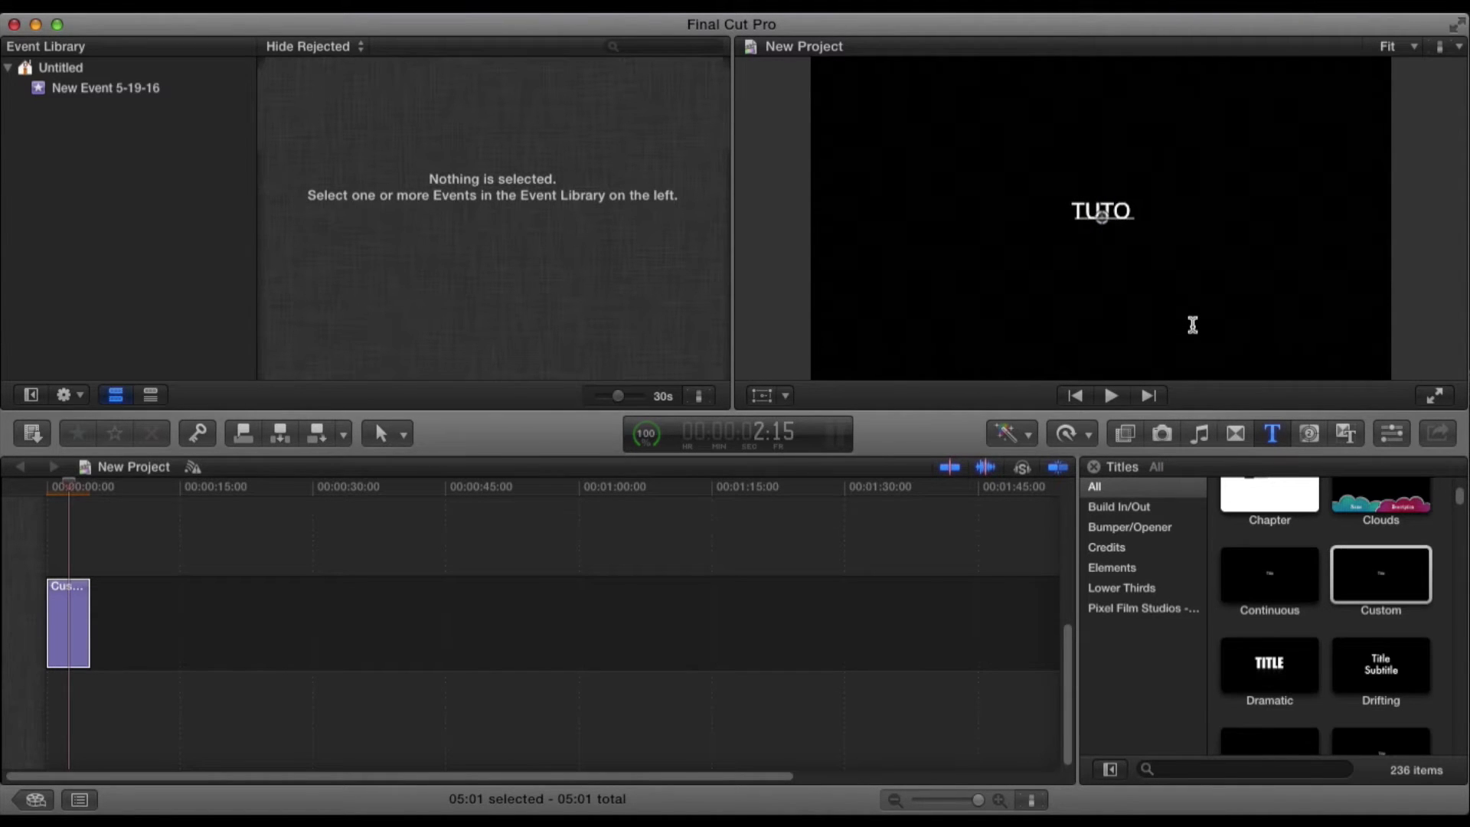
type("RIAL")
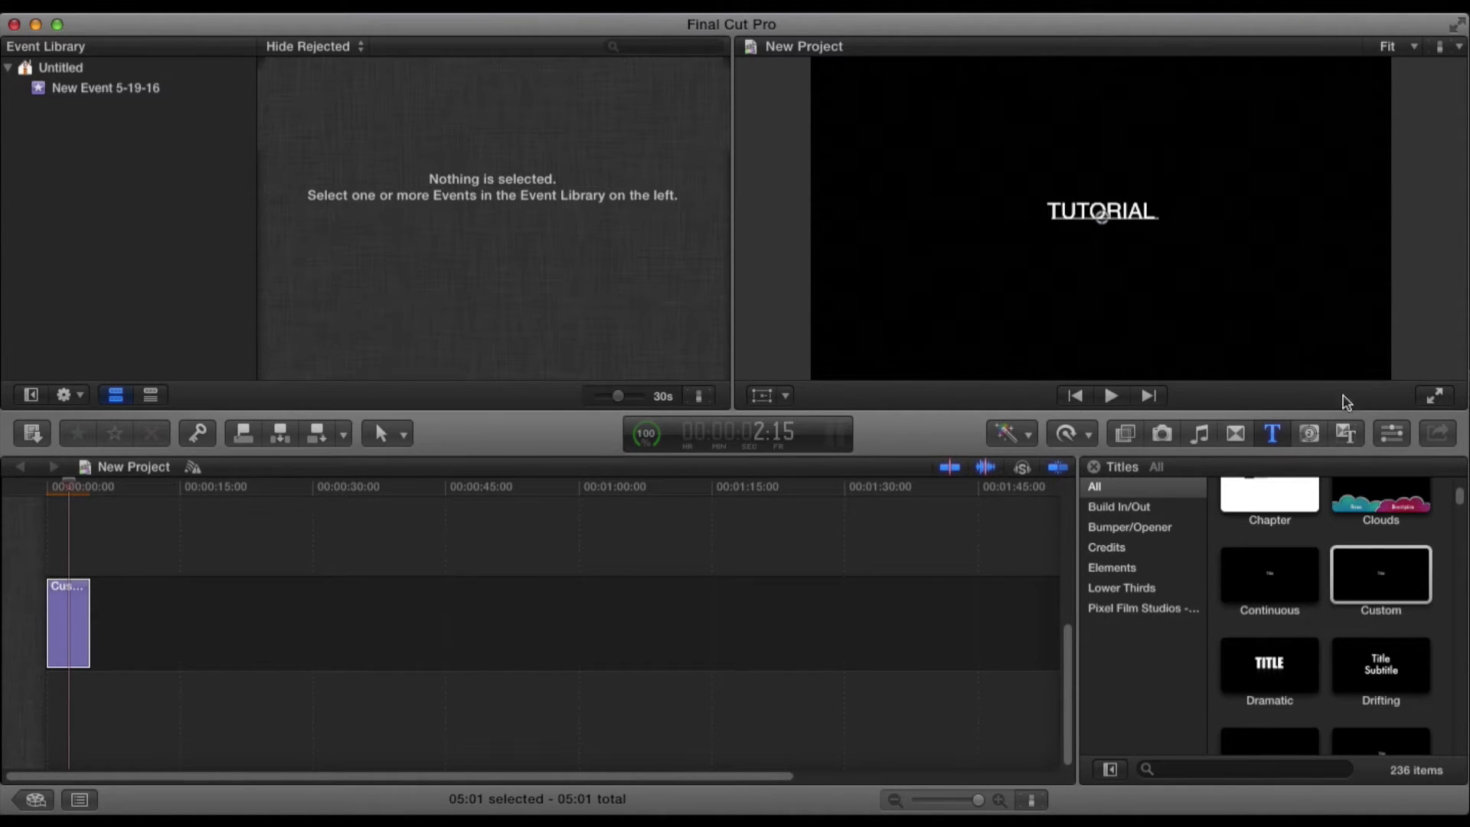
left_click(1401, 433)
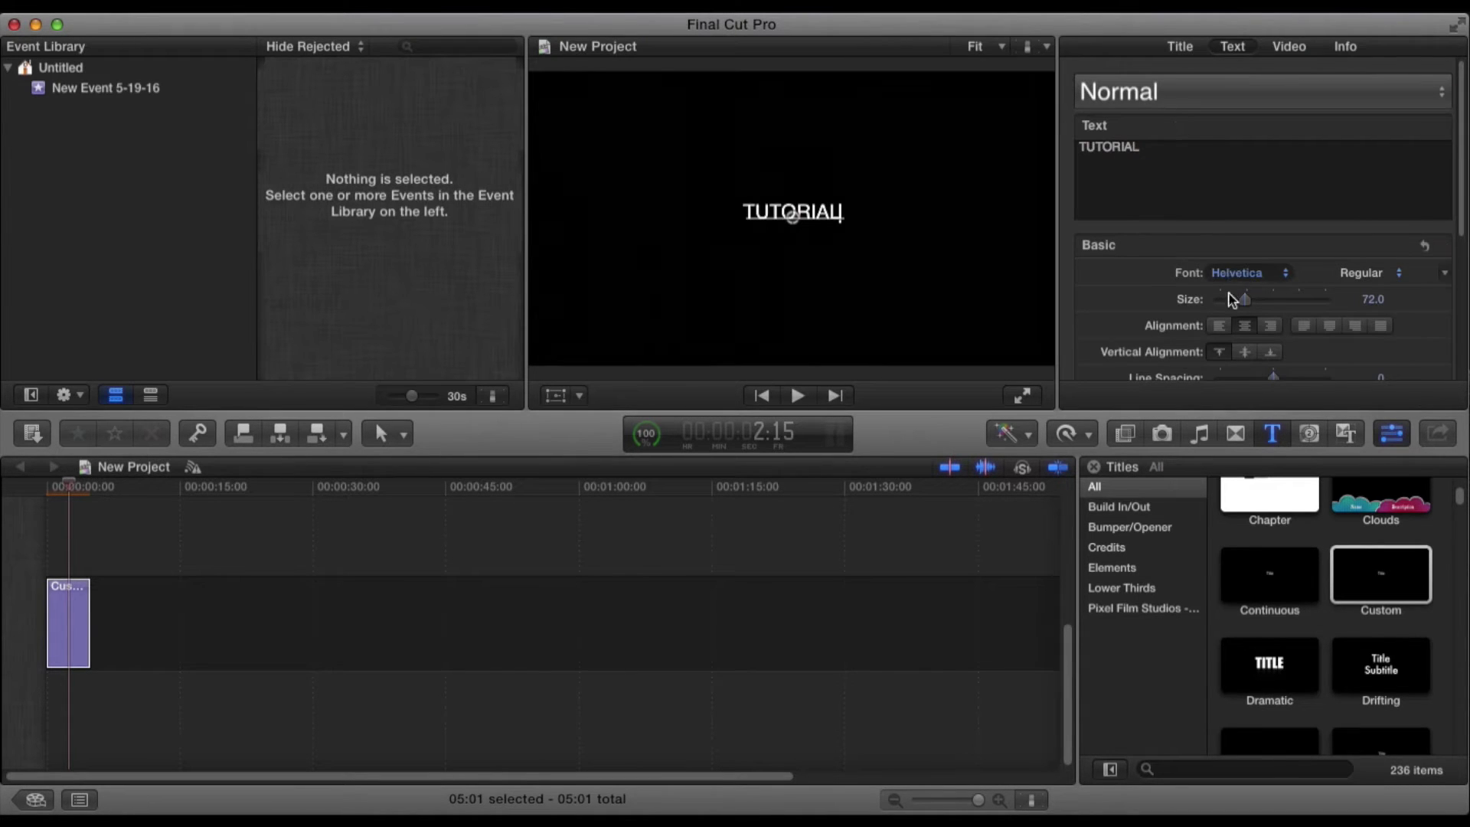
left_click(1246, 272)
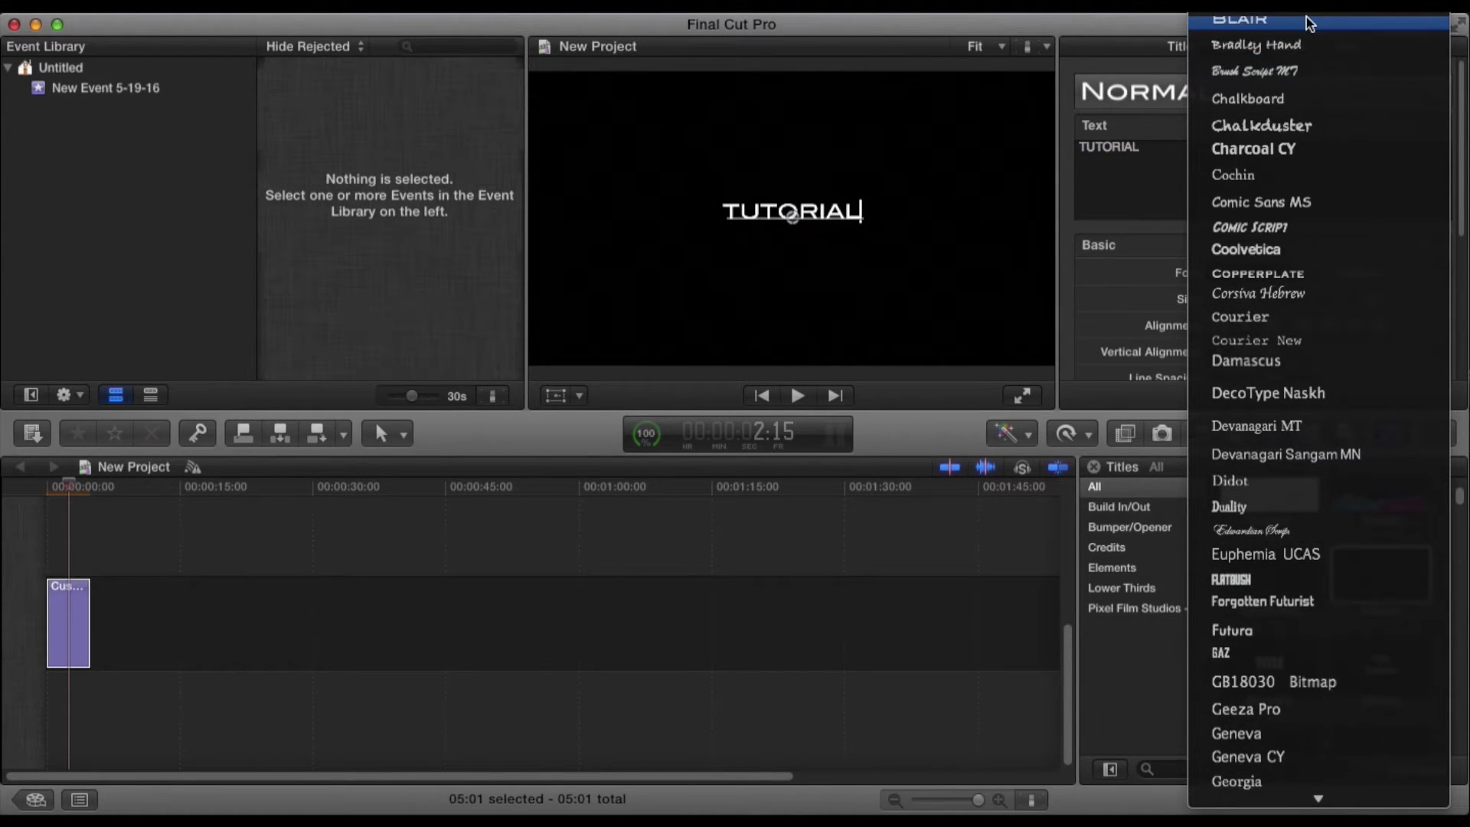
Set the TUTORIAL title's font to Bebas Neue at size 288 and finish text editing
left_click(1252, 195)
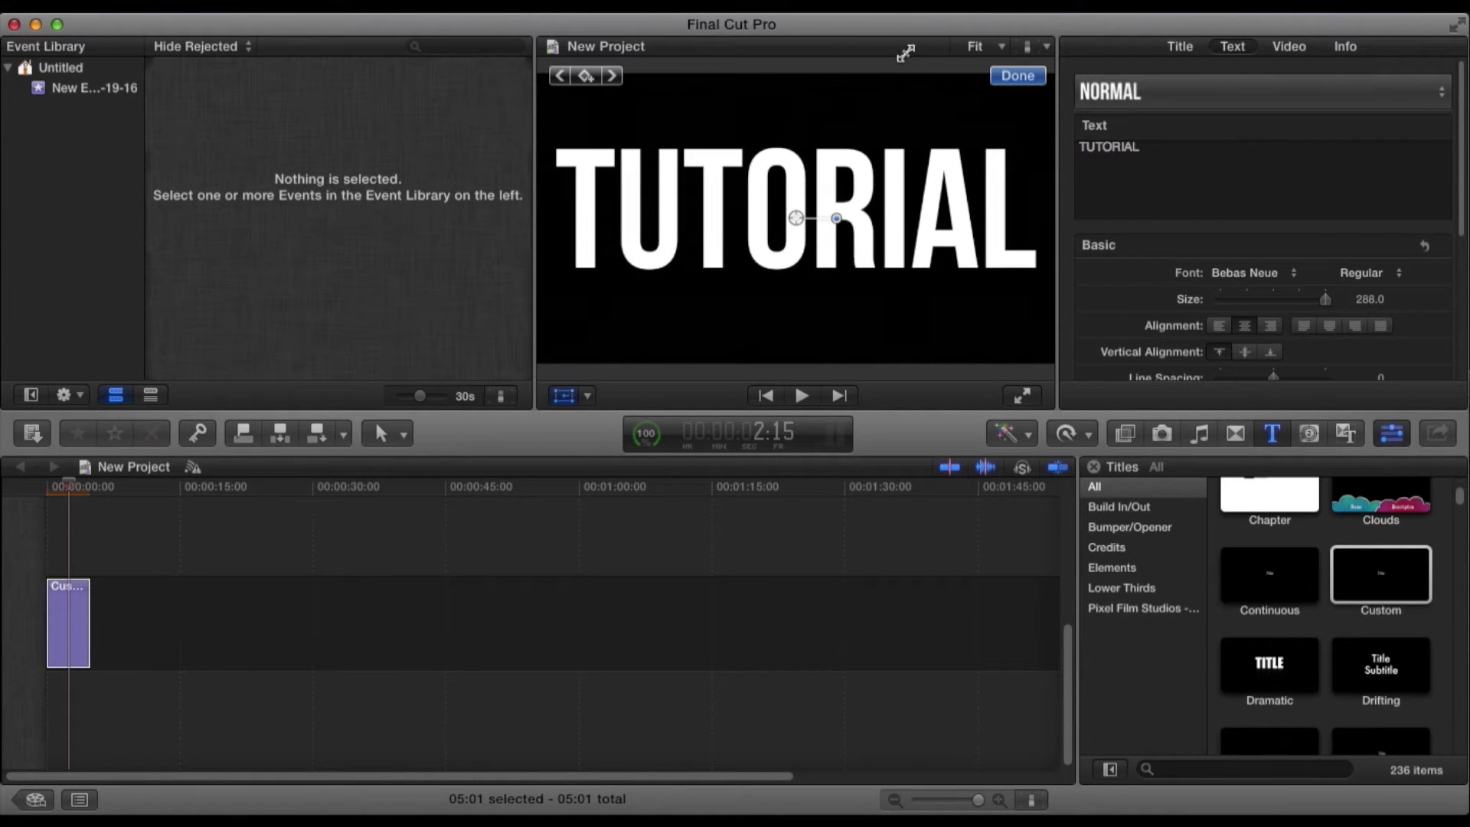
left_click(1016, 75)
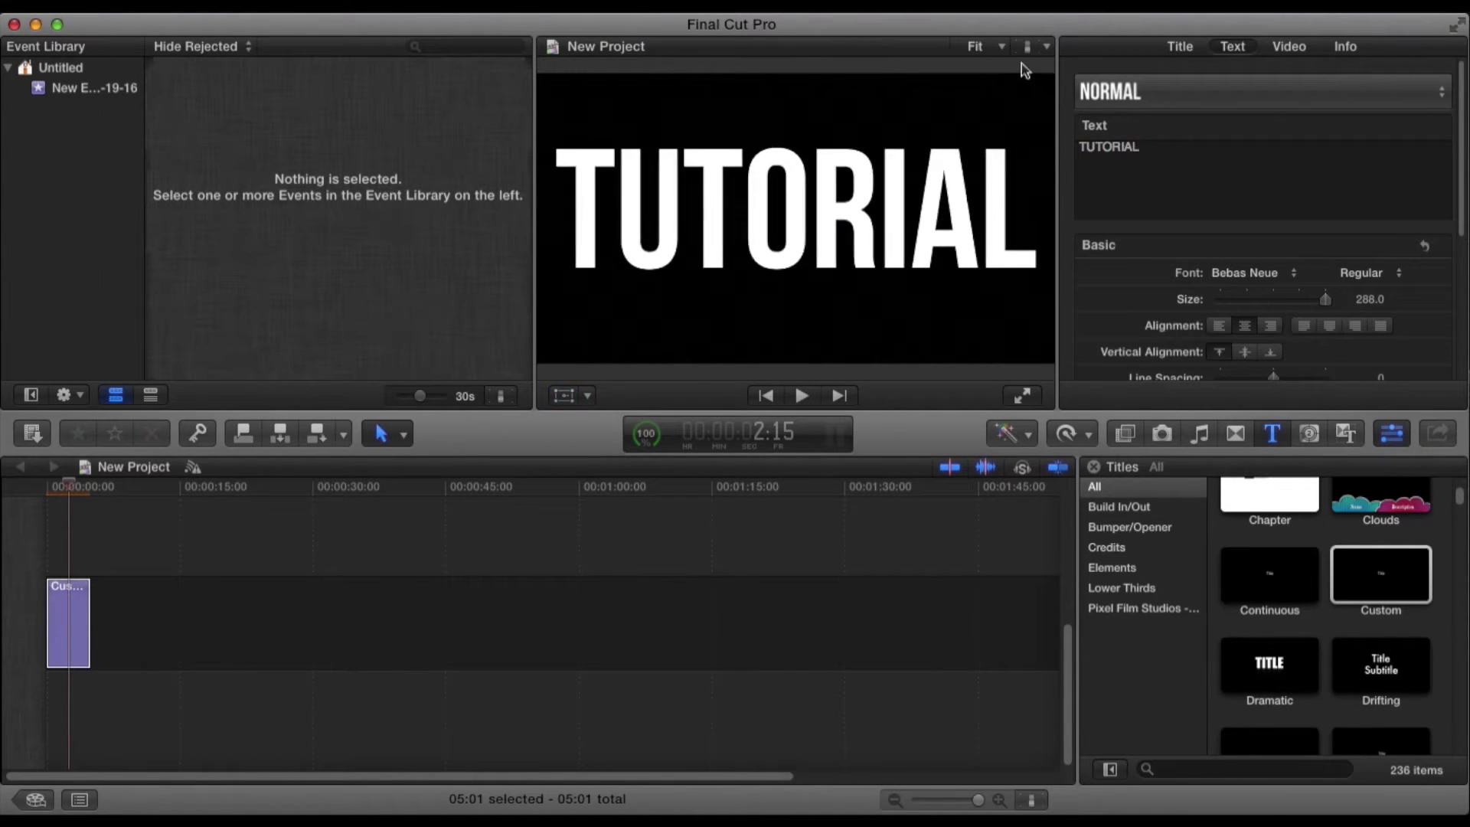
Apply the Bad TV effect to the title clip and play it back to preview the glitch
left_click(1122, 435)
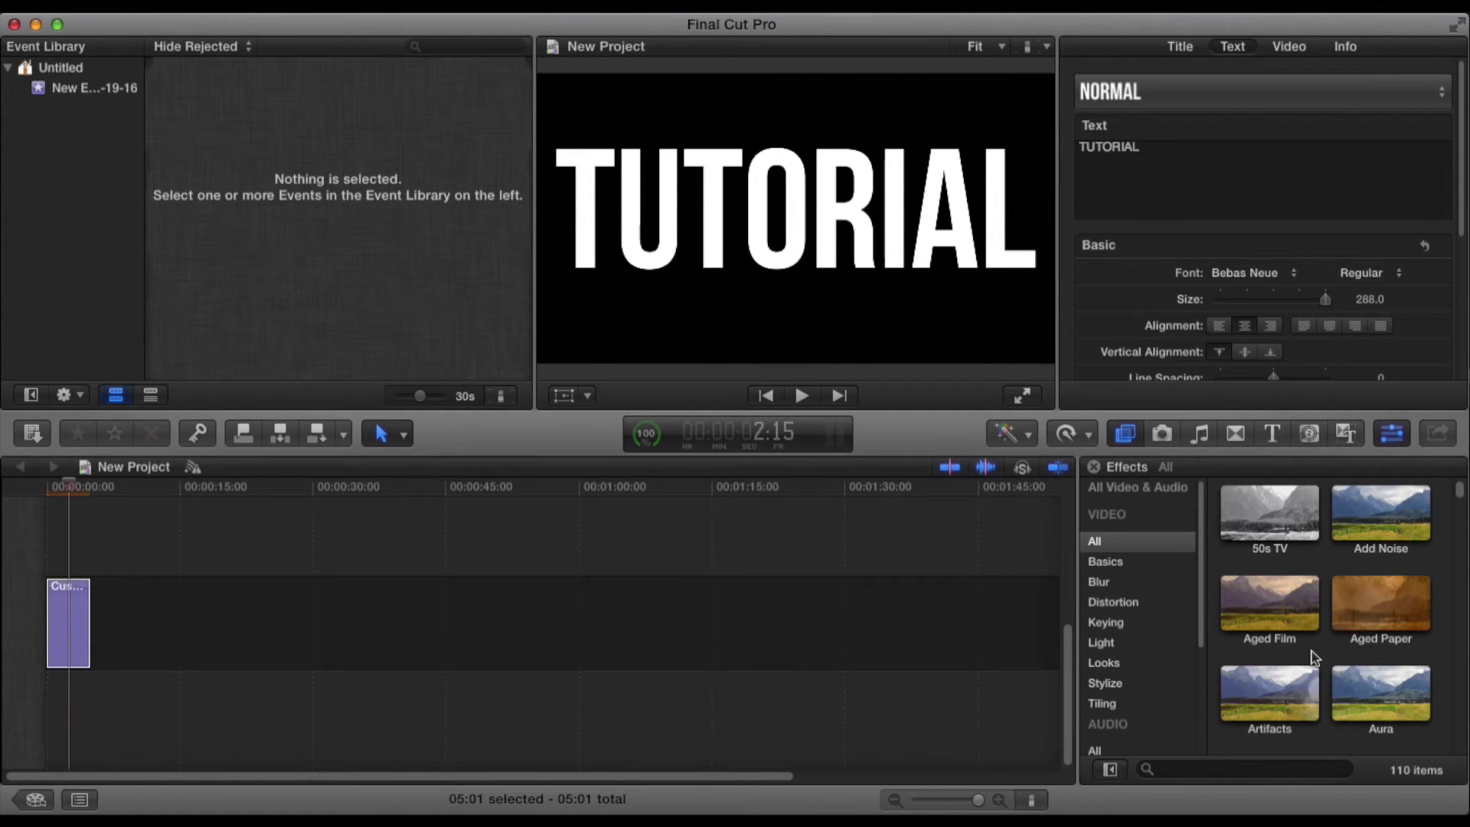
scroll(1312, 653, "down", 2)
scroll(1312, 620, "down", 2)
left_click_drag(1389, 537, 64, 621)
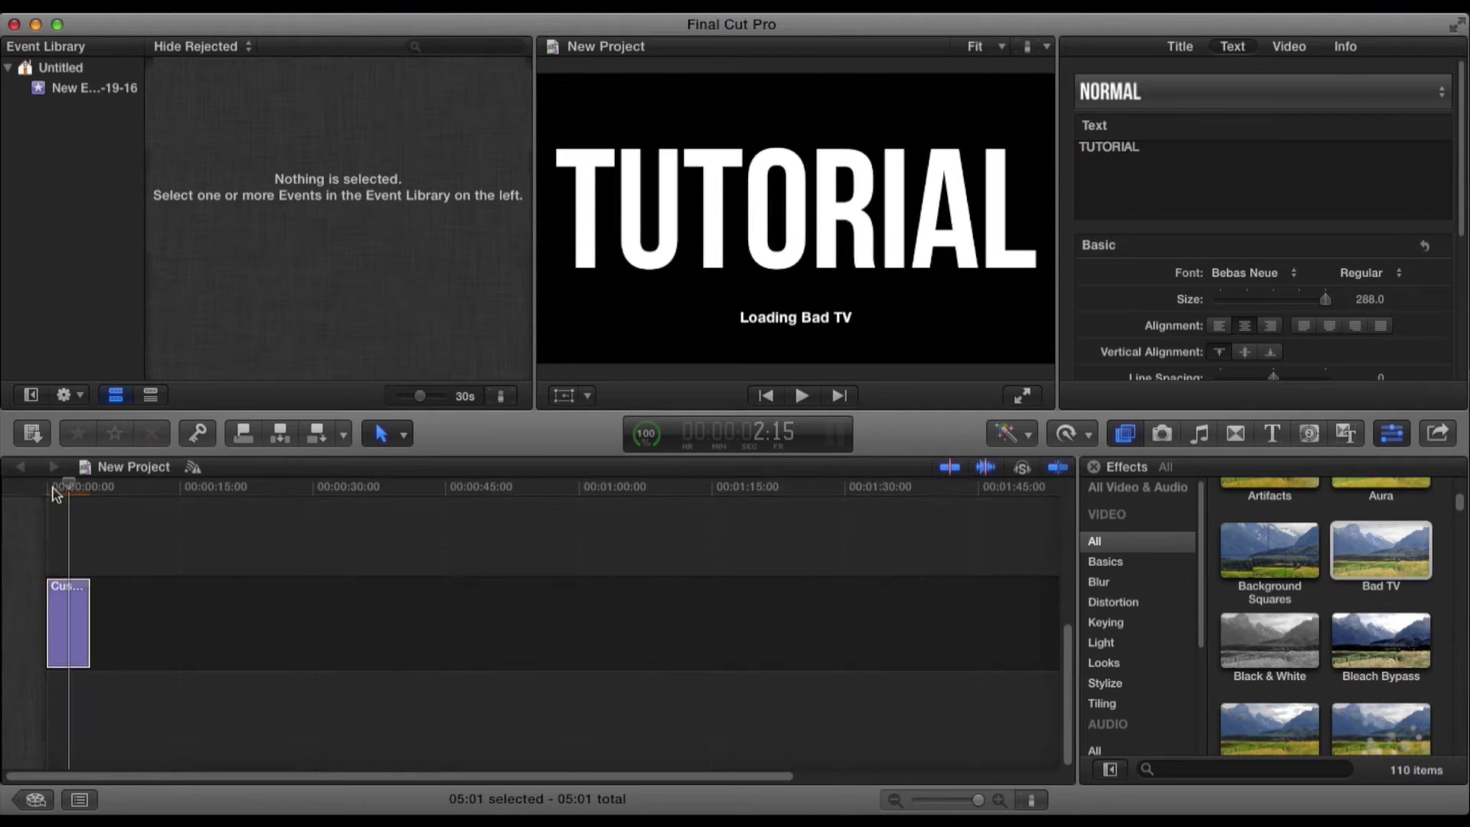
left_click(51, 489)
key("space")
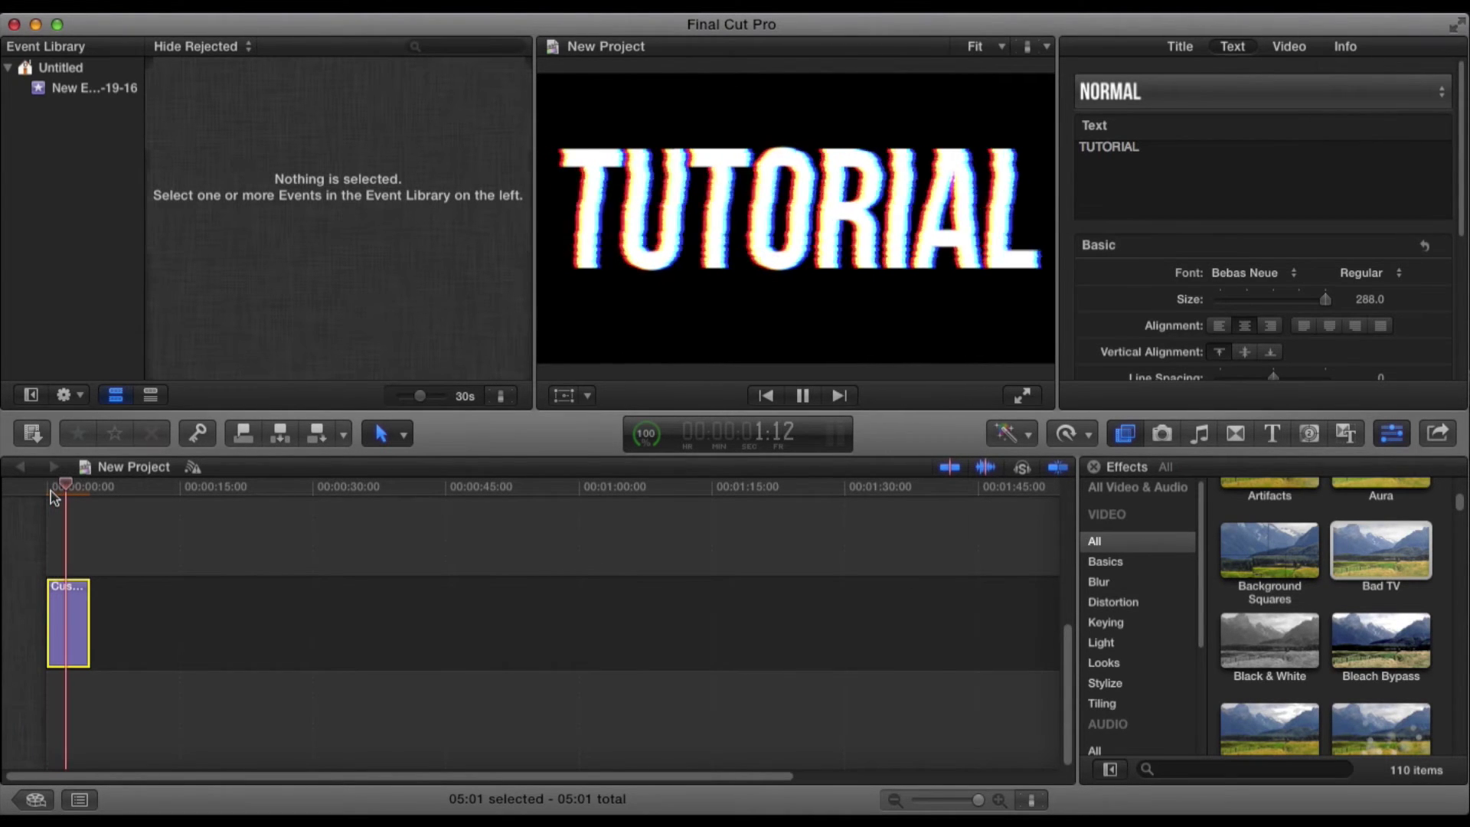
key("space")
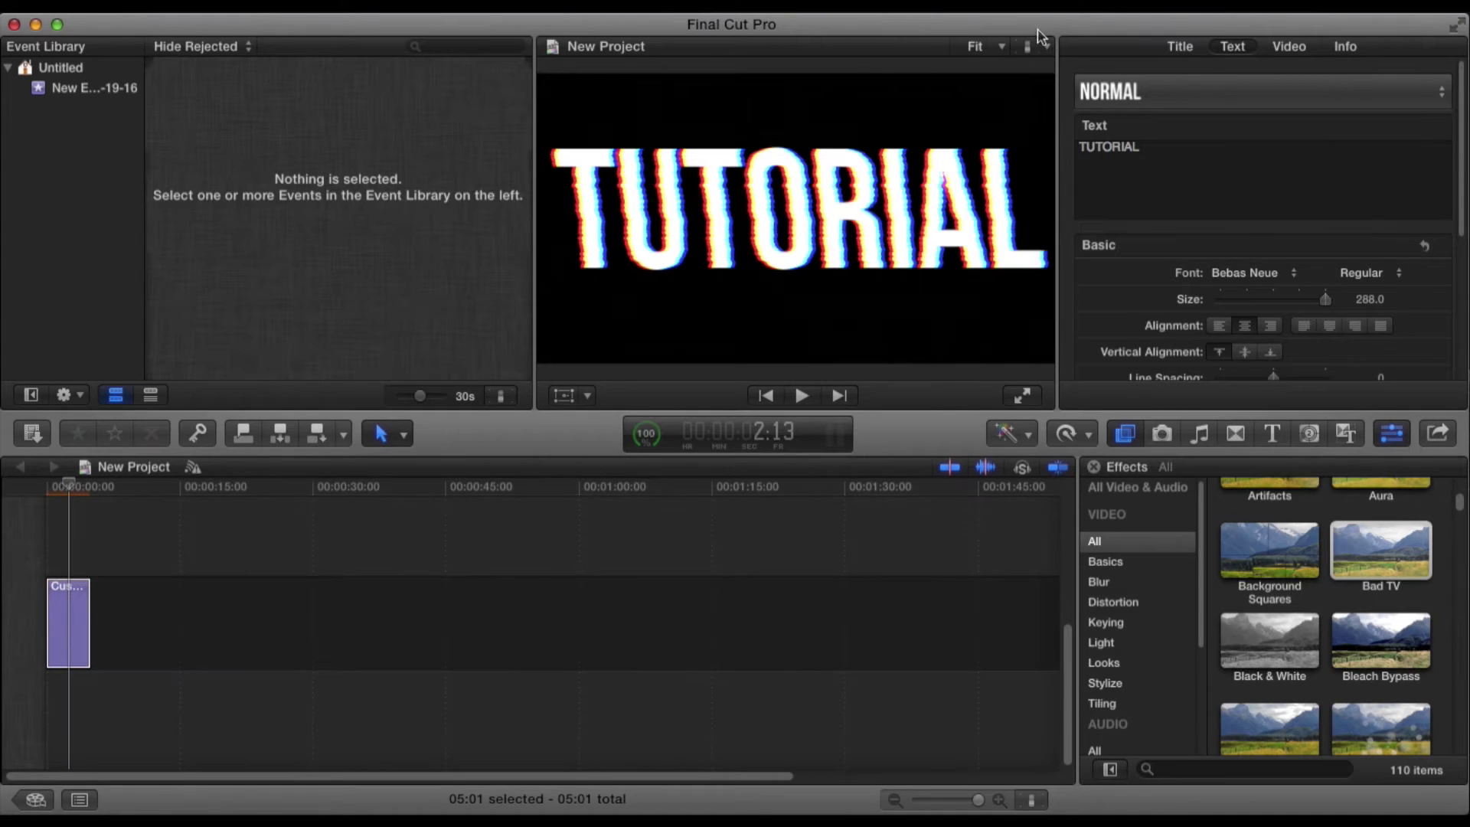
Adjust the Bad TV Amount, settling on 8.55, previewing the glitch in the viewer
left_click(1287, 46)
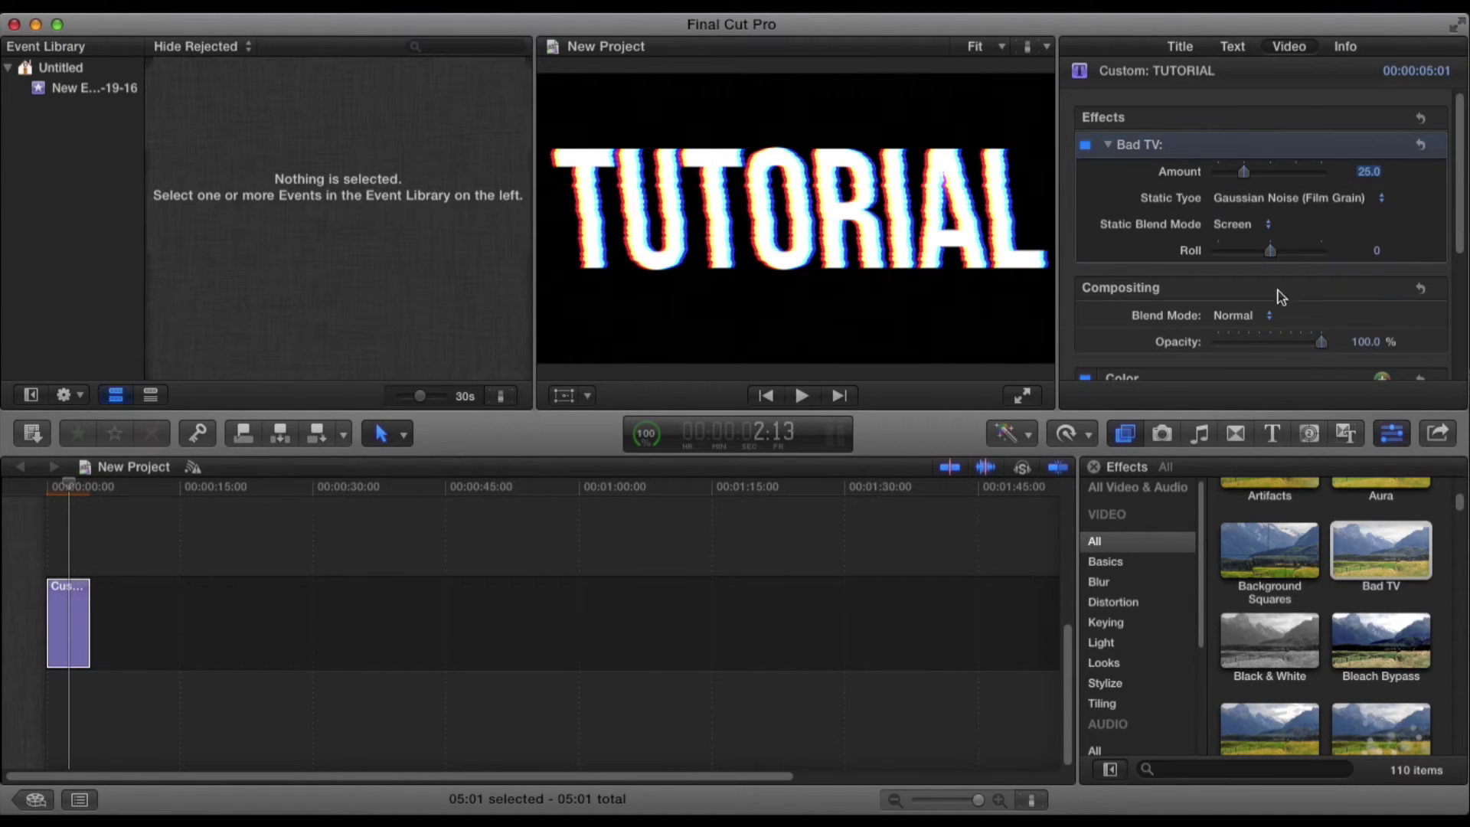
mouse_move(1243, 171)
left_mouse_down()
mouse_move(1355, 171)
mouse_move(1280, 184)
left_mouse_up()
left_click(801, 396)
left_click(790, 397)
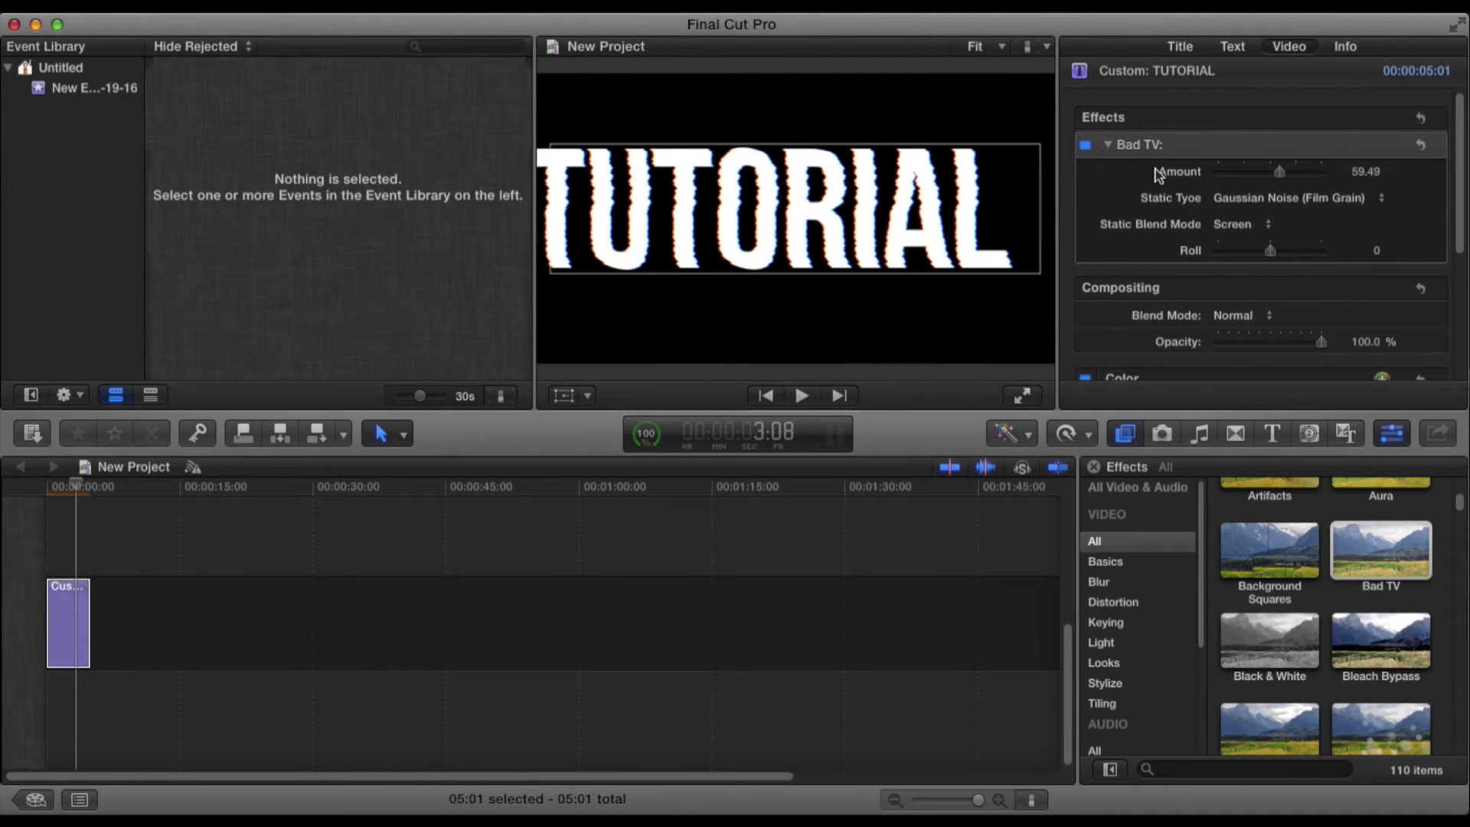
left_click_drag(1275, 174, 1201, 177)
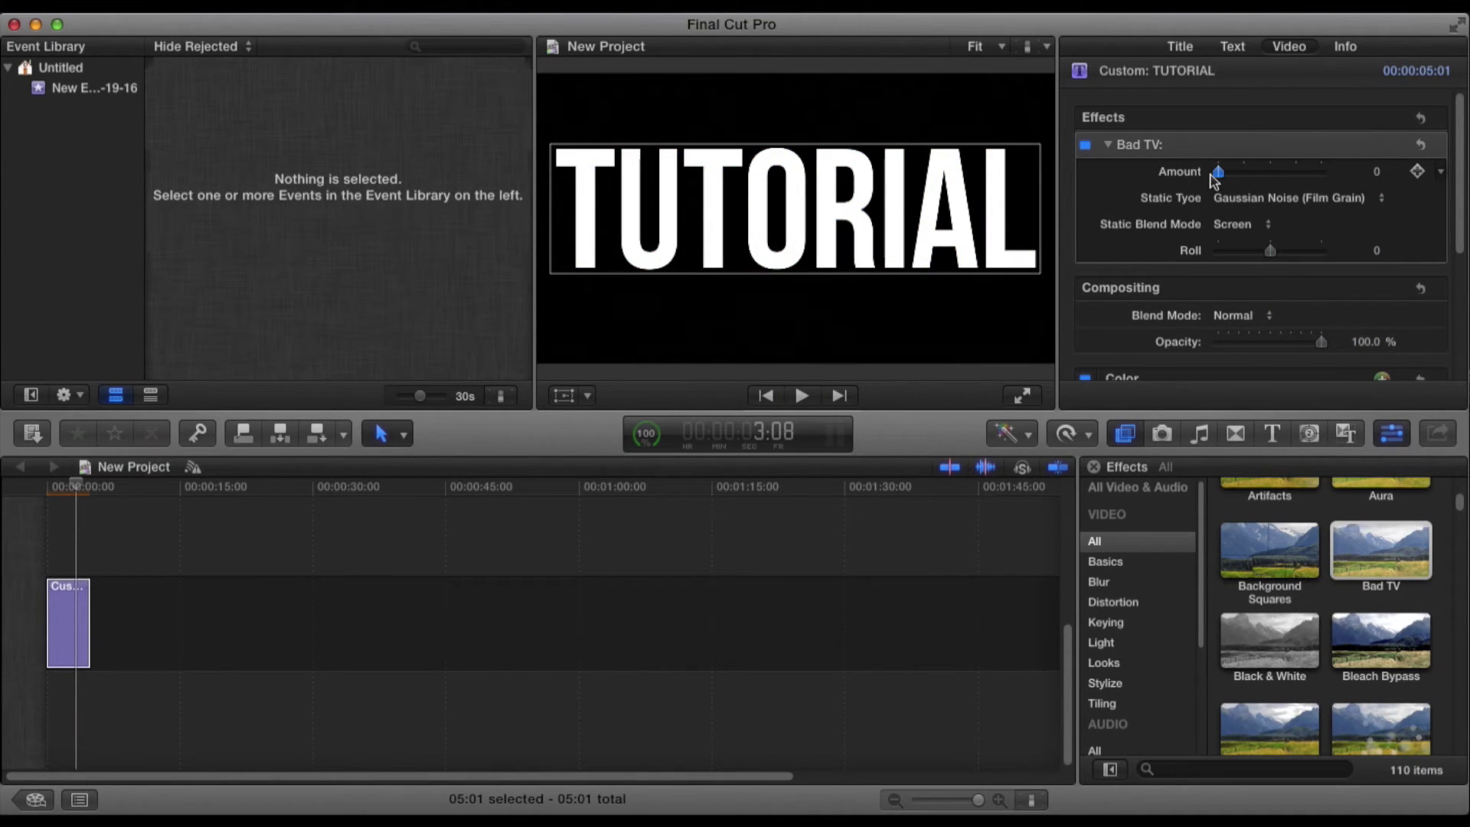
left_click_drag(1214, 179, 1224, 176)
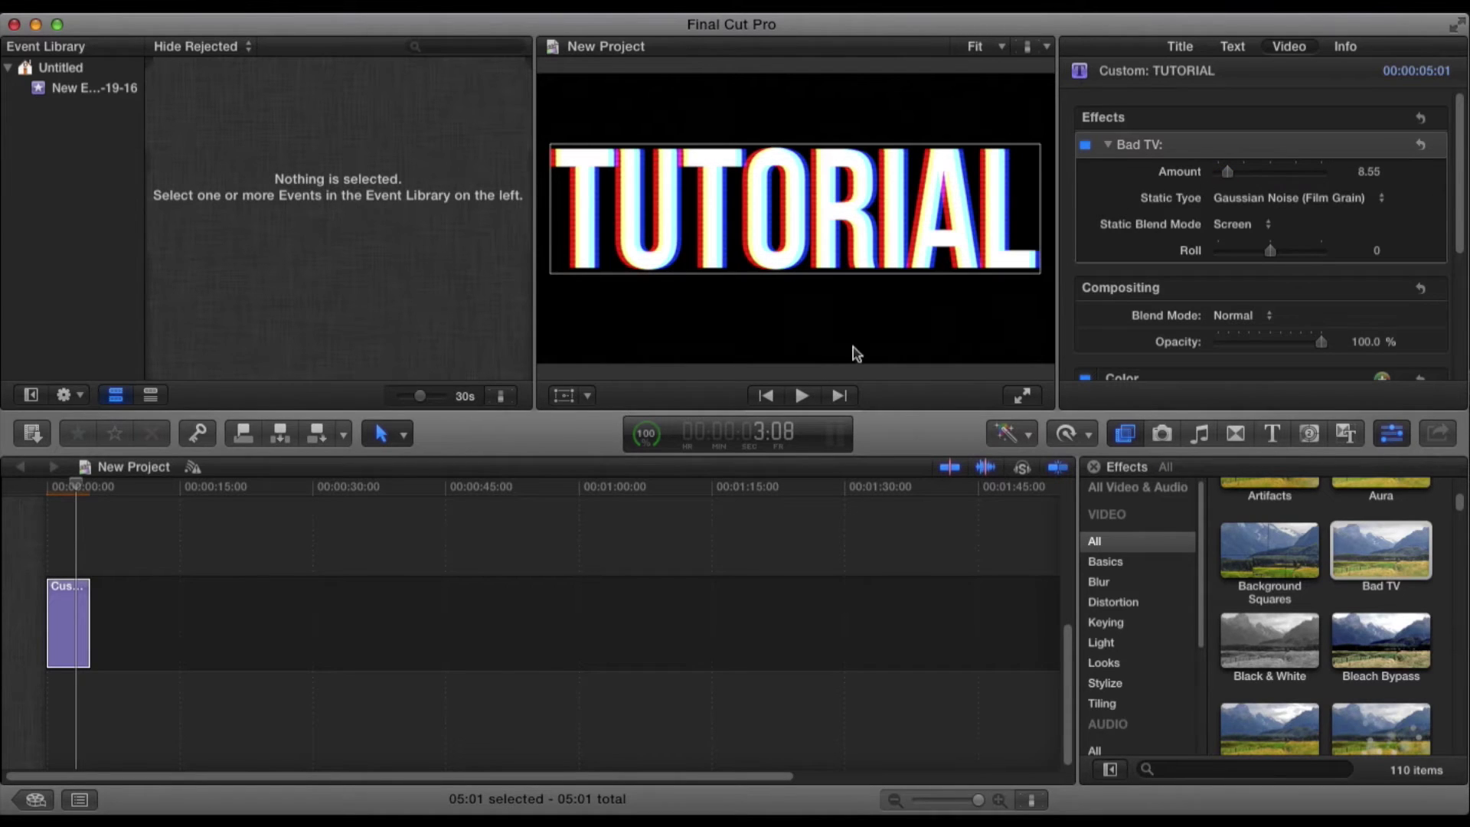
left_click(800, 396)
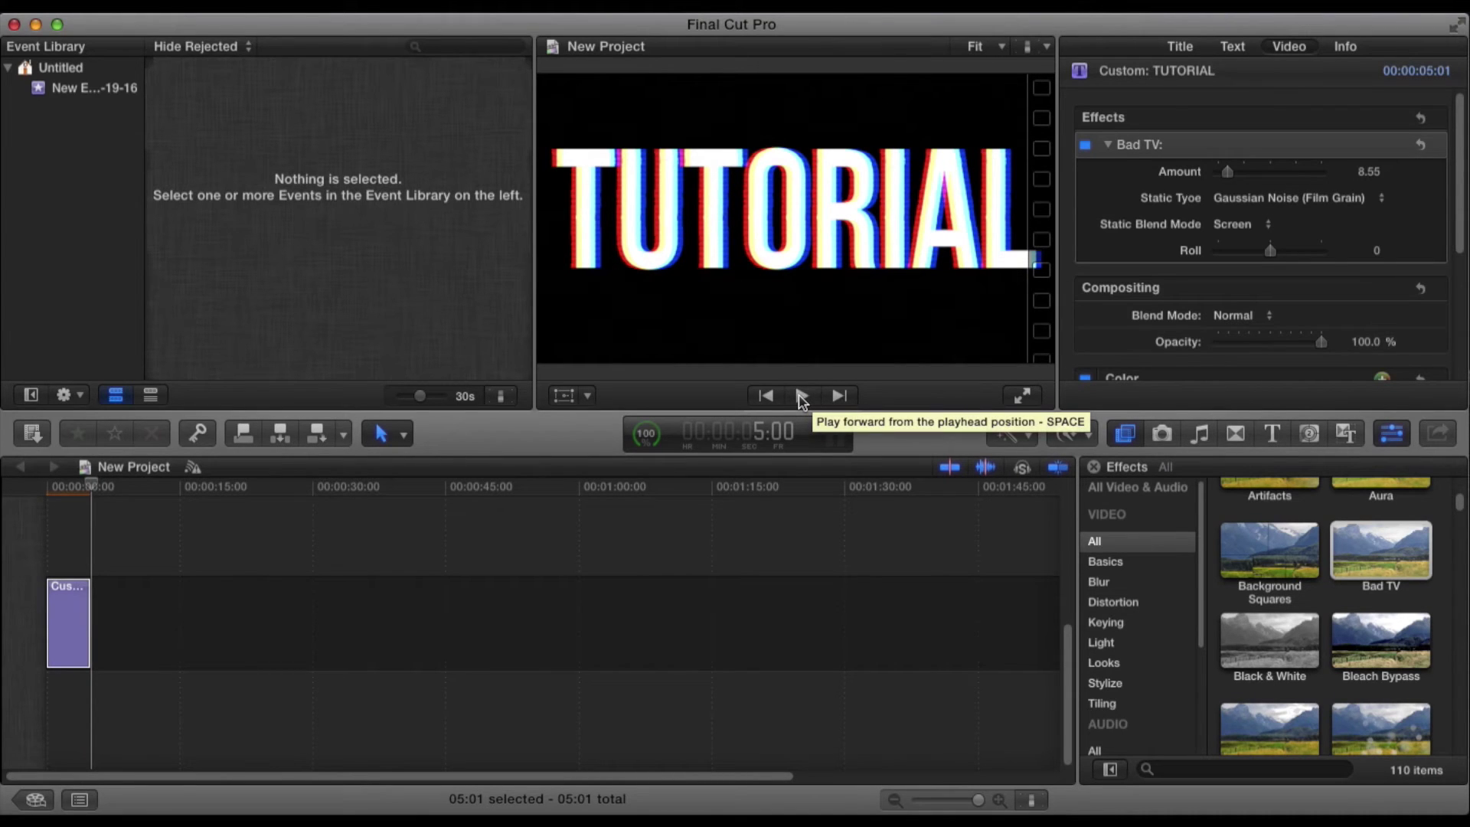
Set Bad TV Static Type to Pink Noise (TV static) and return to the timeline start
left_click(1280, 198)
left_click(1254, 167)
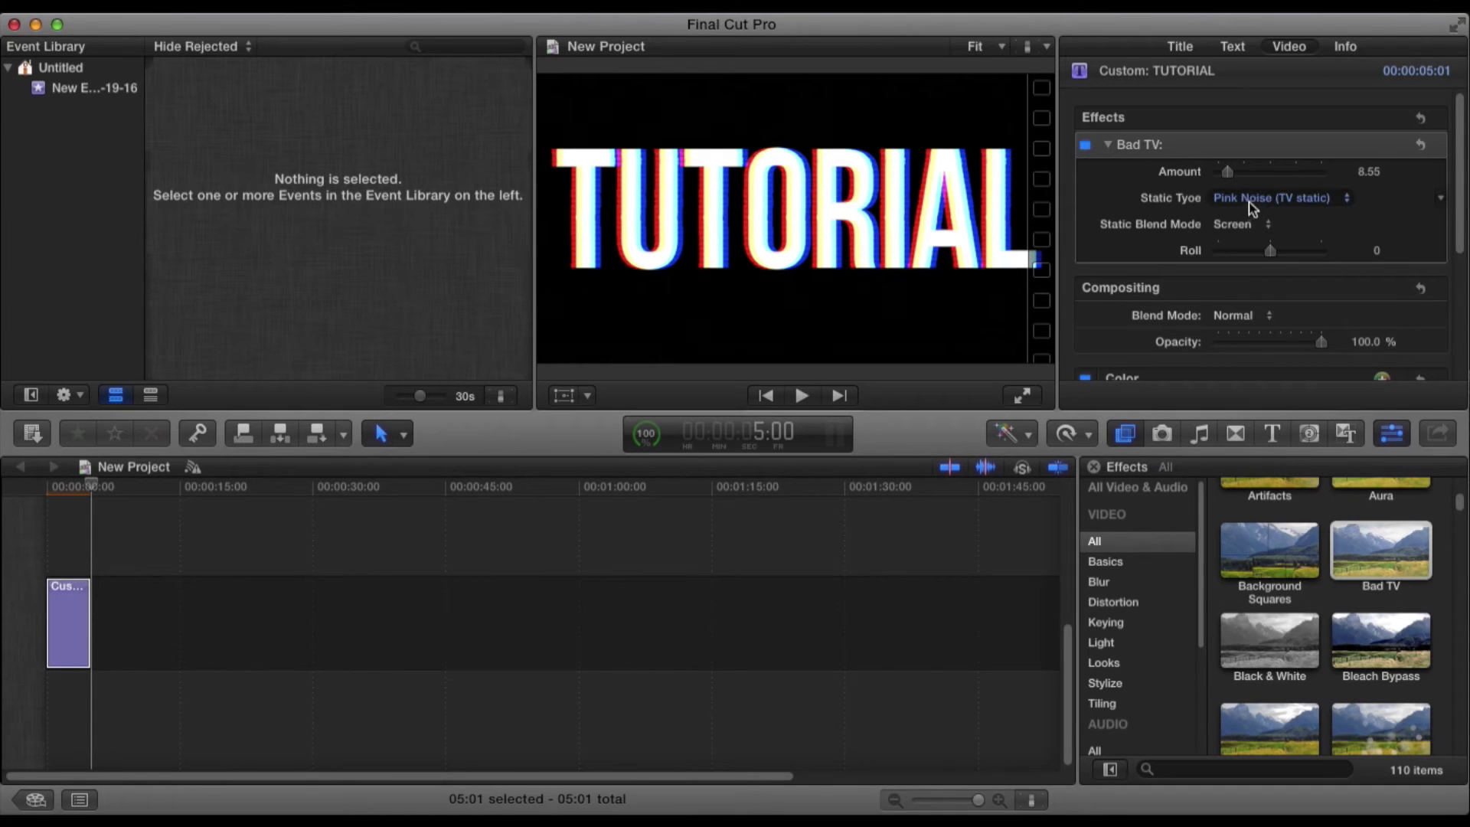
left_click(1248, 201)
left_click(1272, 256)
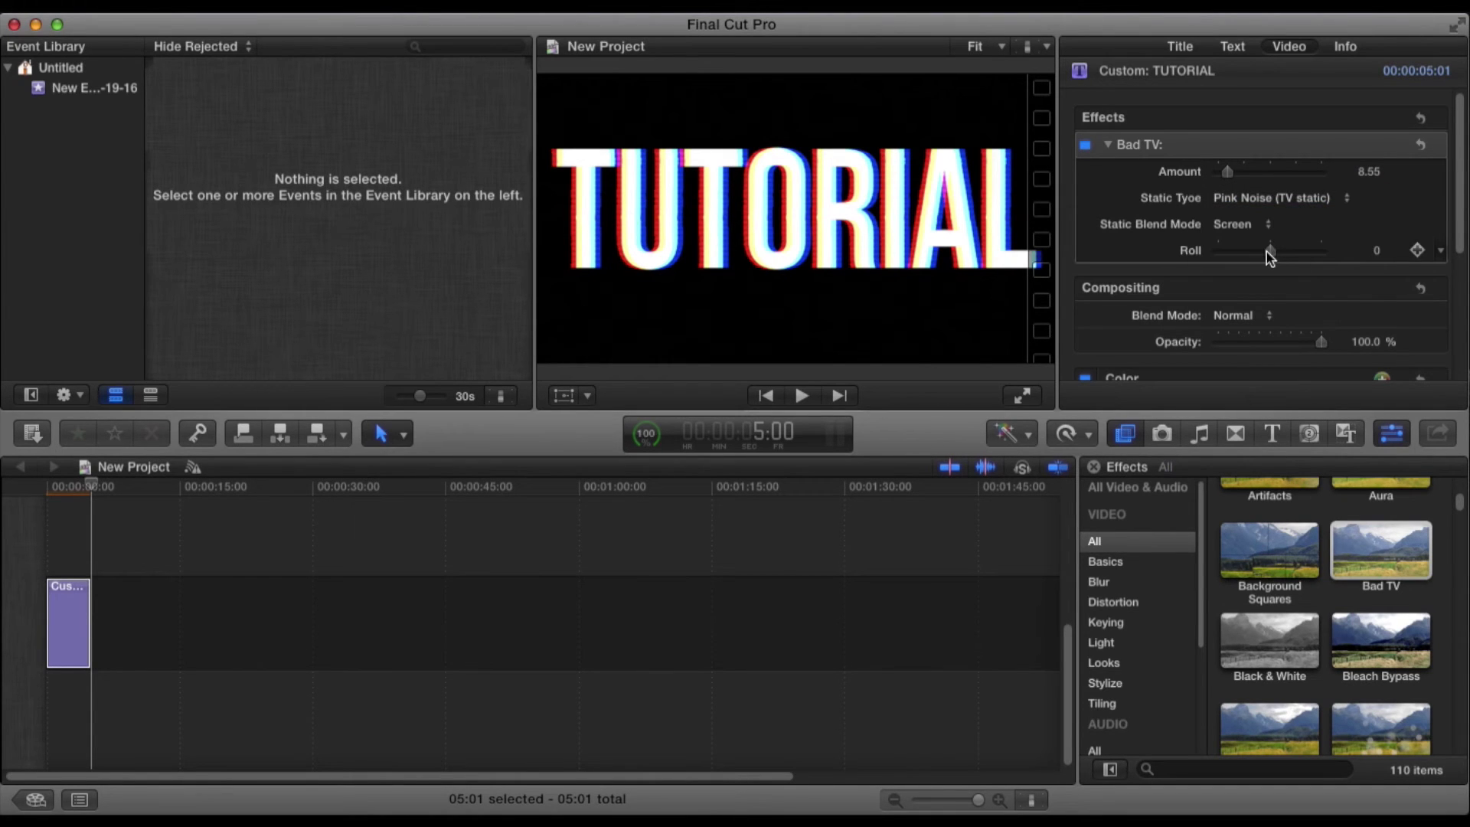
left_click(43, 503)
Set a Bad TV Roll keyframe at 0 at the title clip's start
left_click(69, 620)
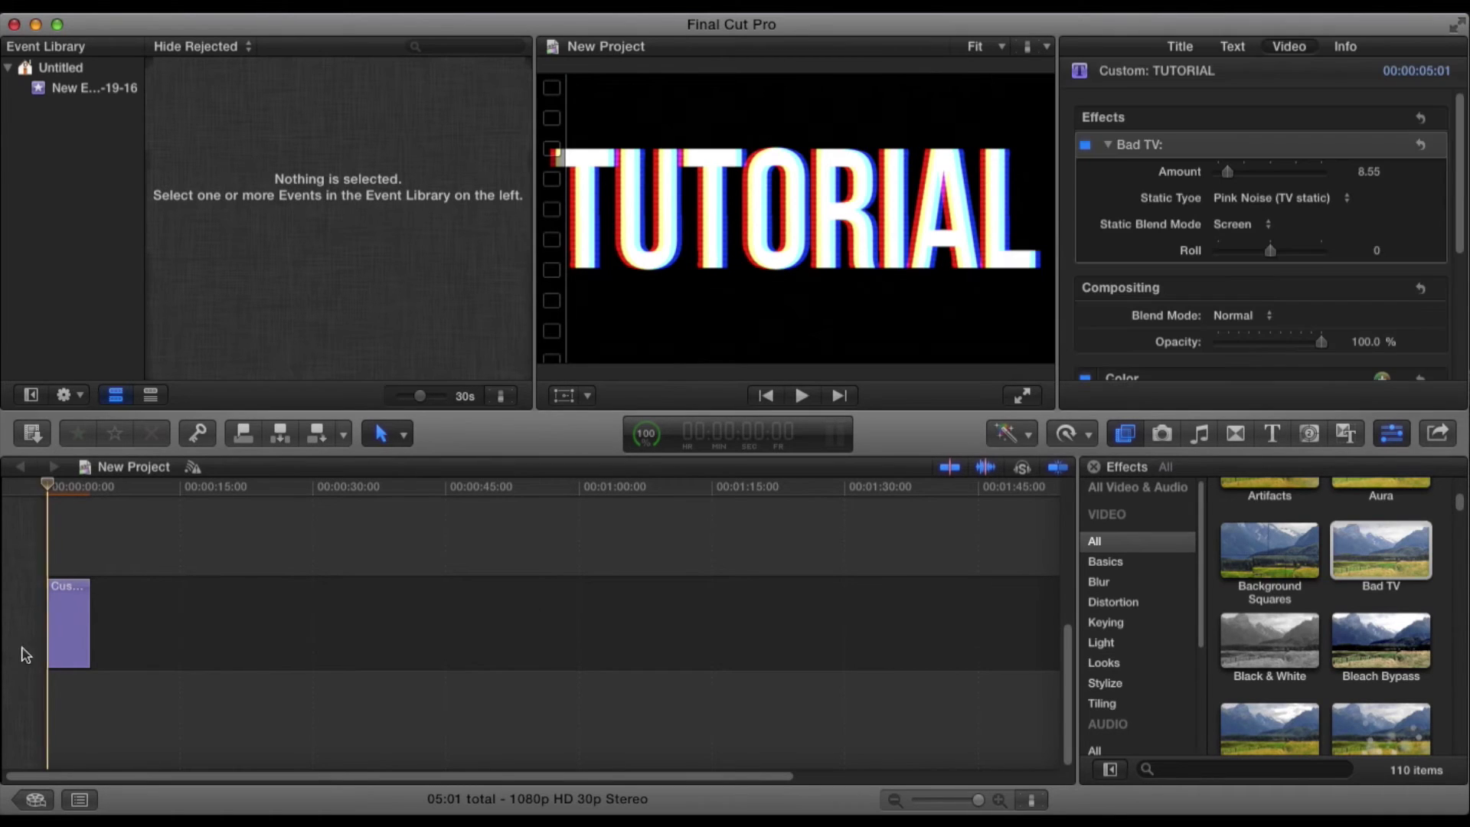
left_click(204, 486)
left_click(429, 486)
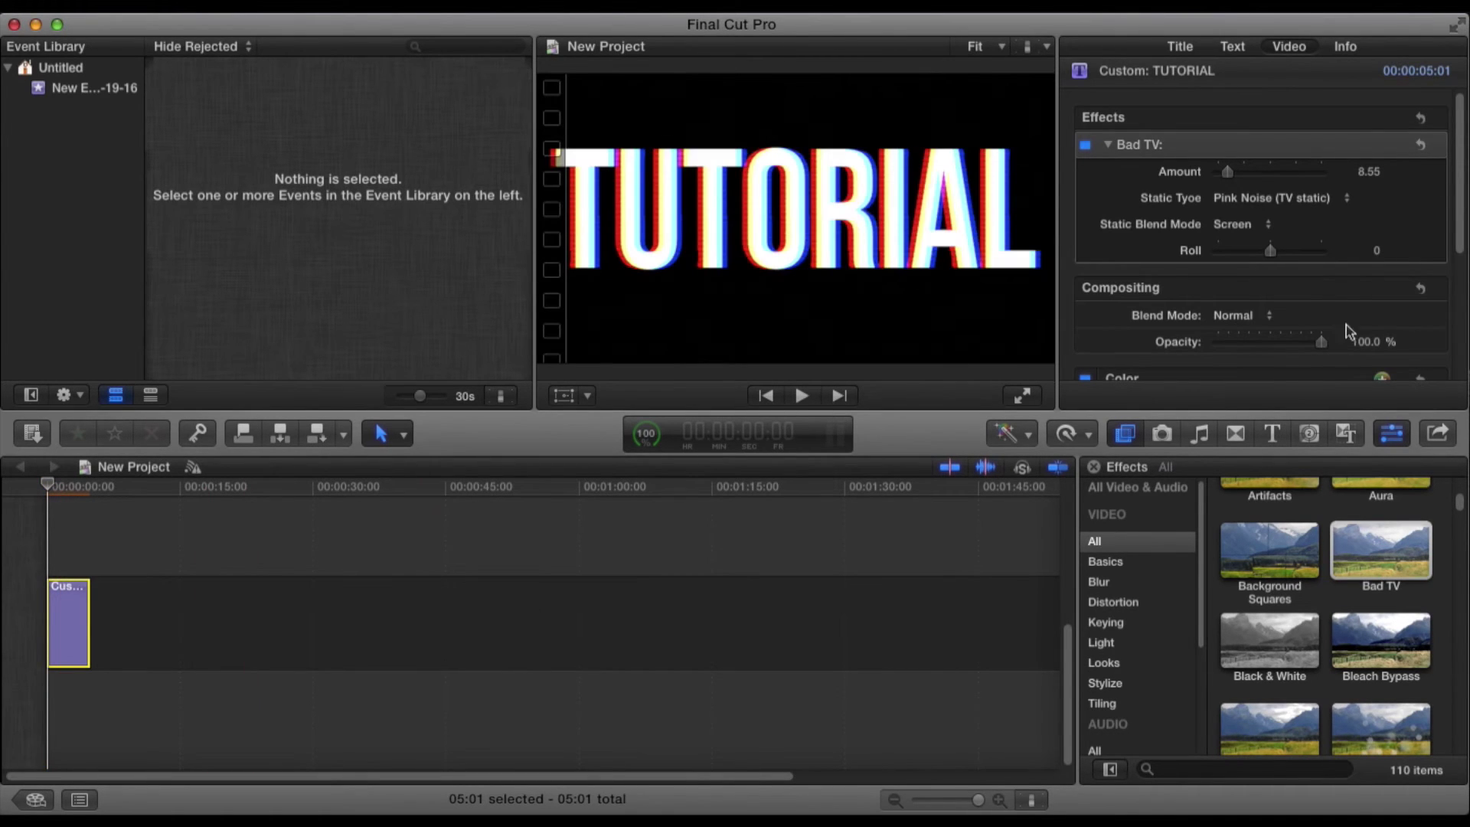
mouse_move(1263, 251)
left_click(1419, 252)
Keyframe Roll rising through about 50 and 86 to 100 around two seconds in
key("space")
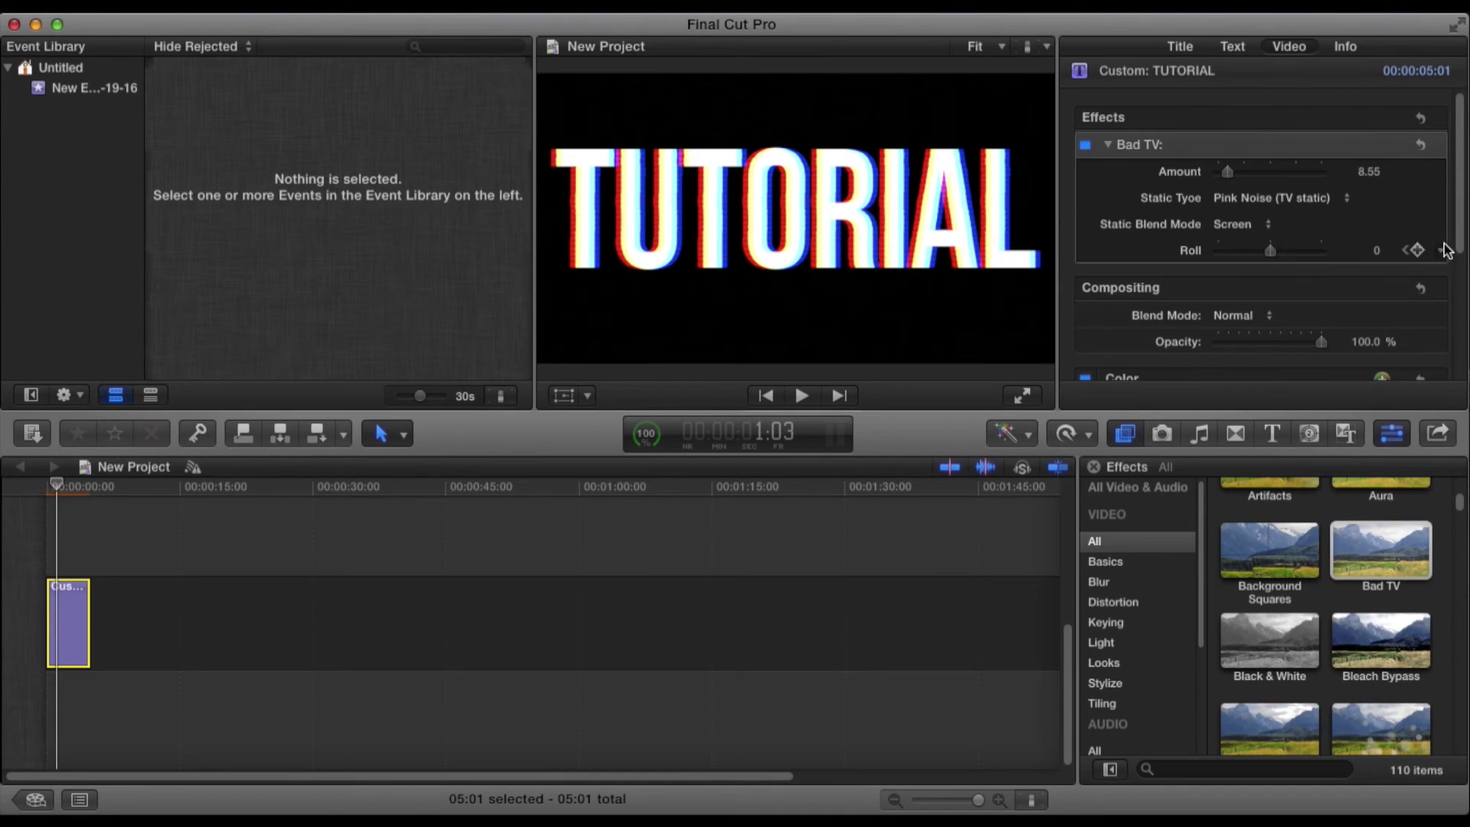
left_click_drag(1271, 255, 1297, 256)
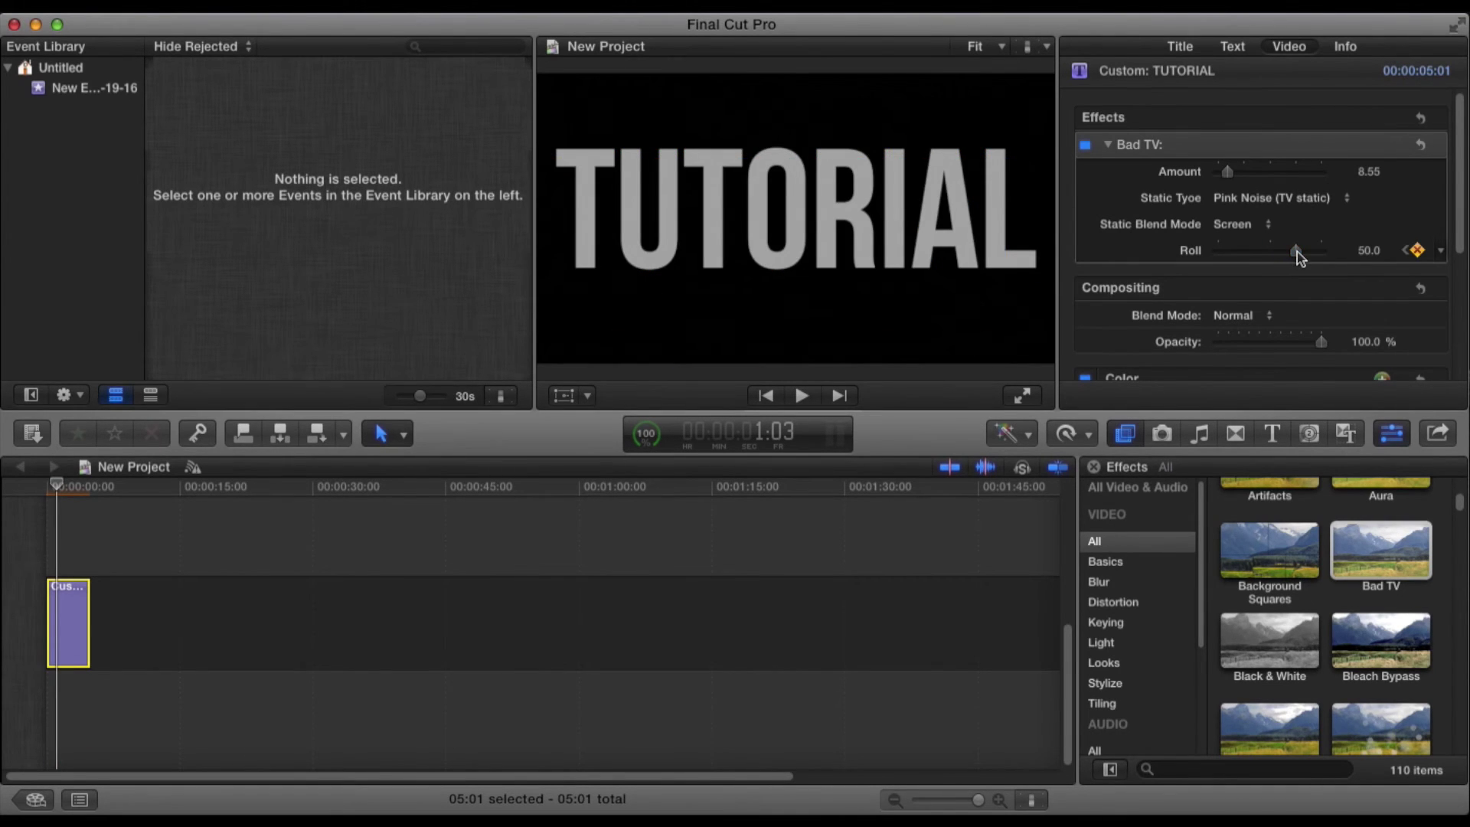
key("space")
key("space")
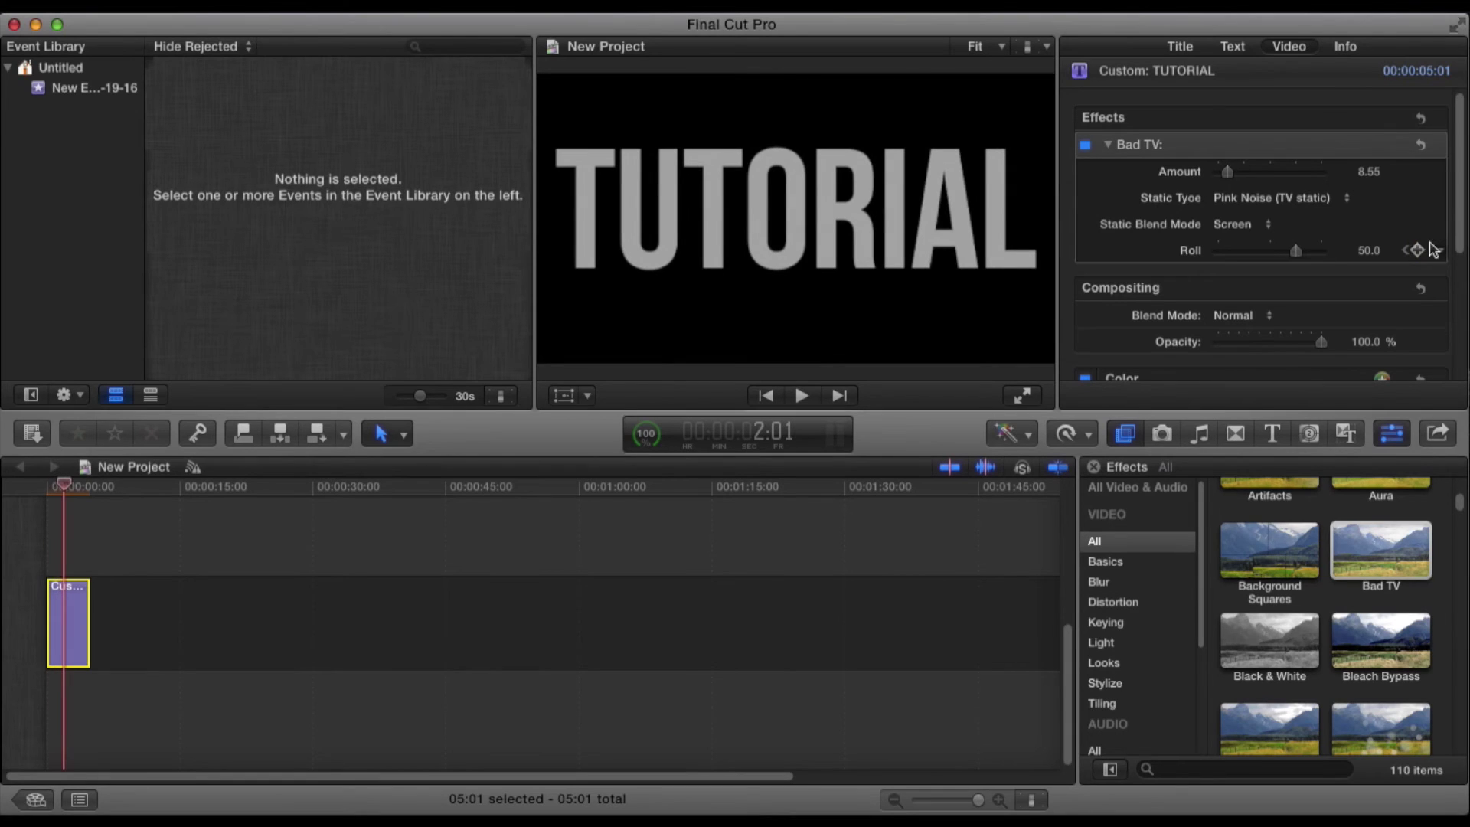
left_click_drag(1298, 251, 1315, 251)
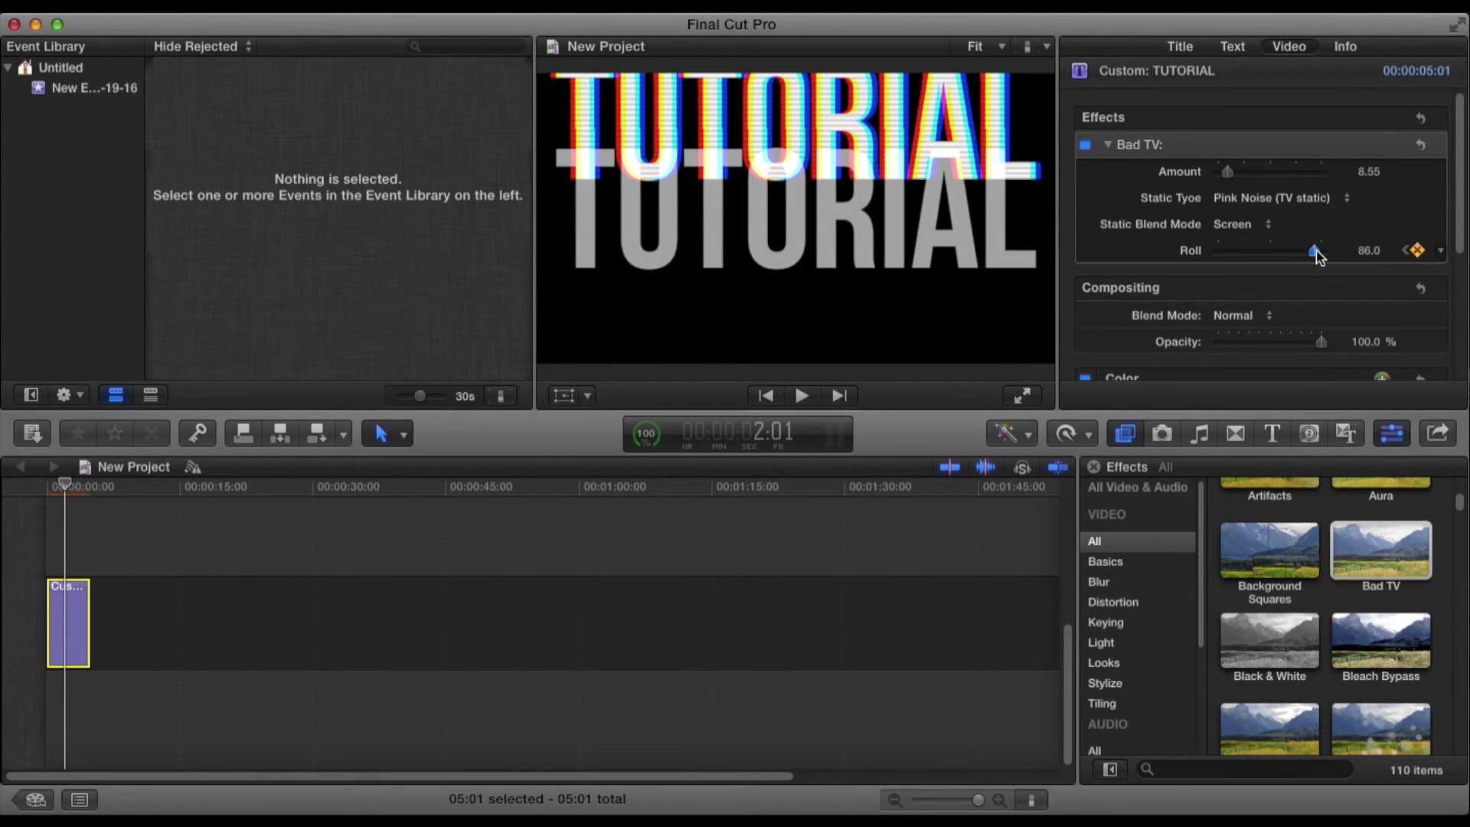
key("space")
key("space")
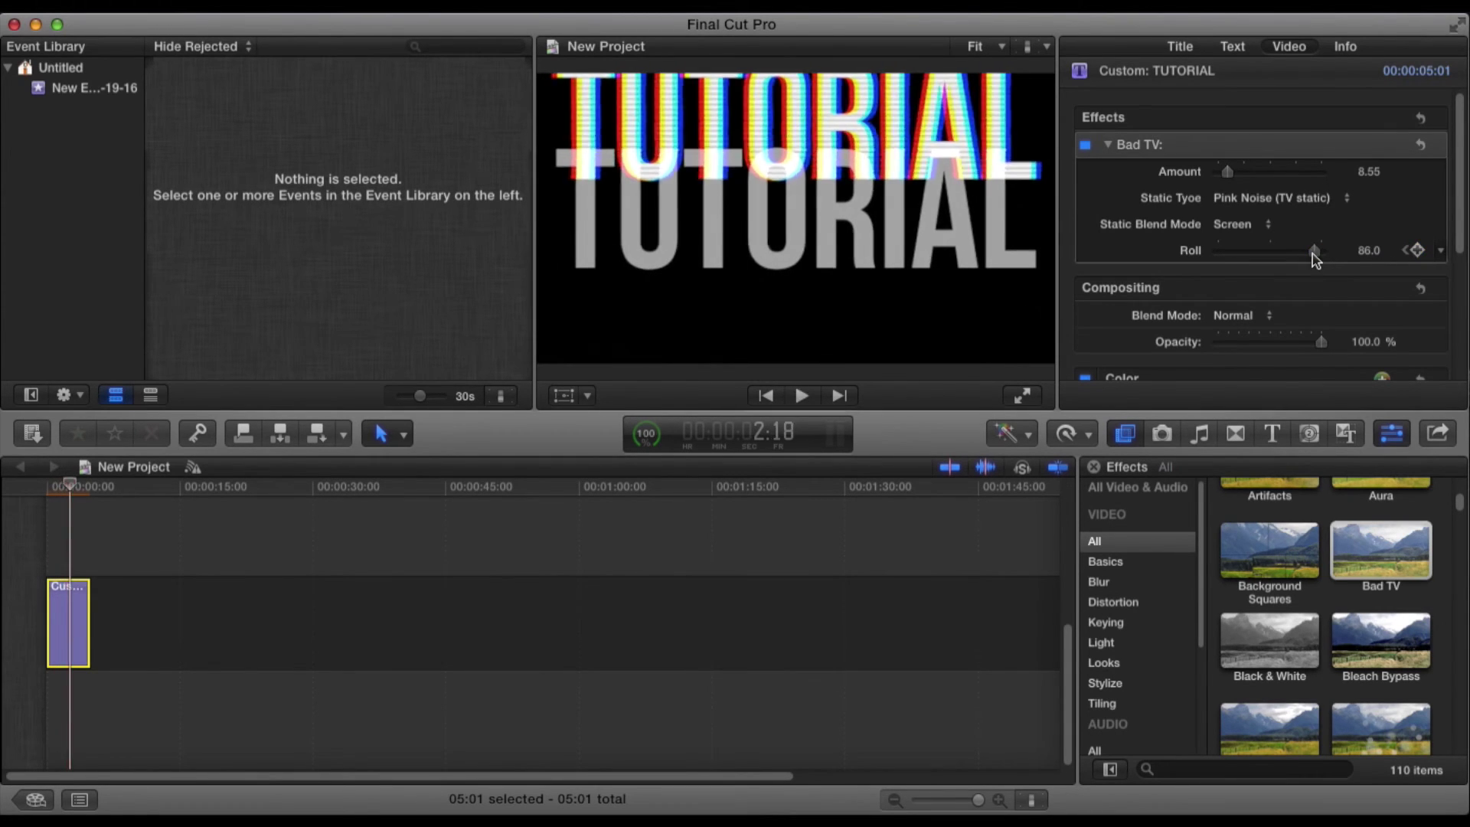
left_click_drag(1316, 251, 1323, 254)
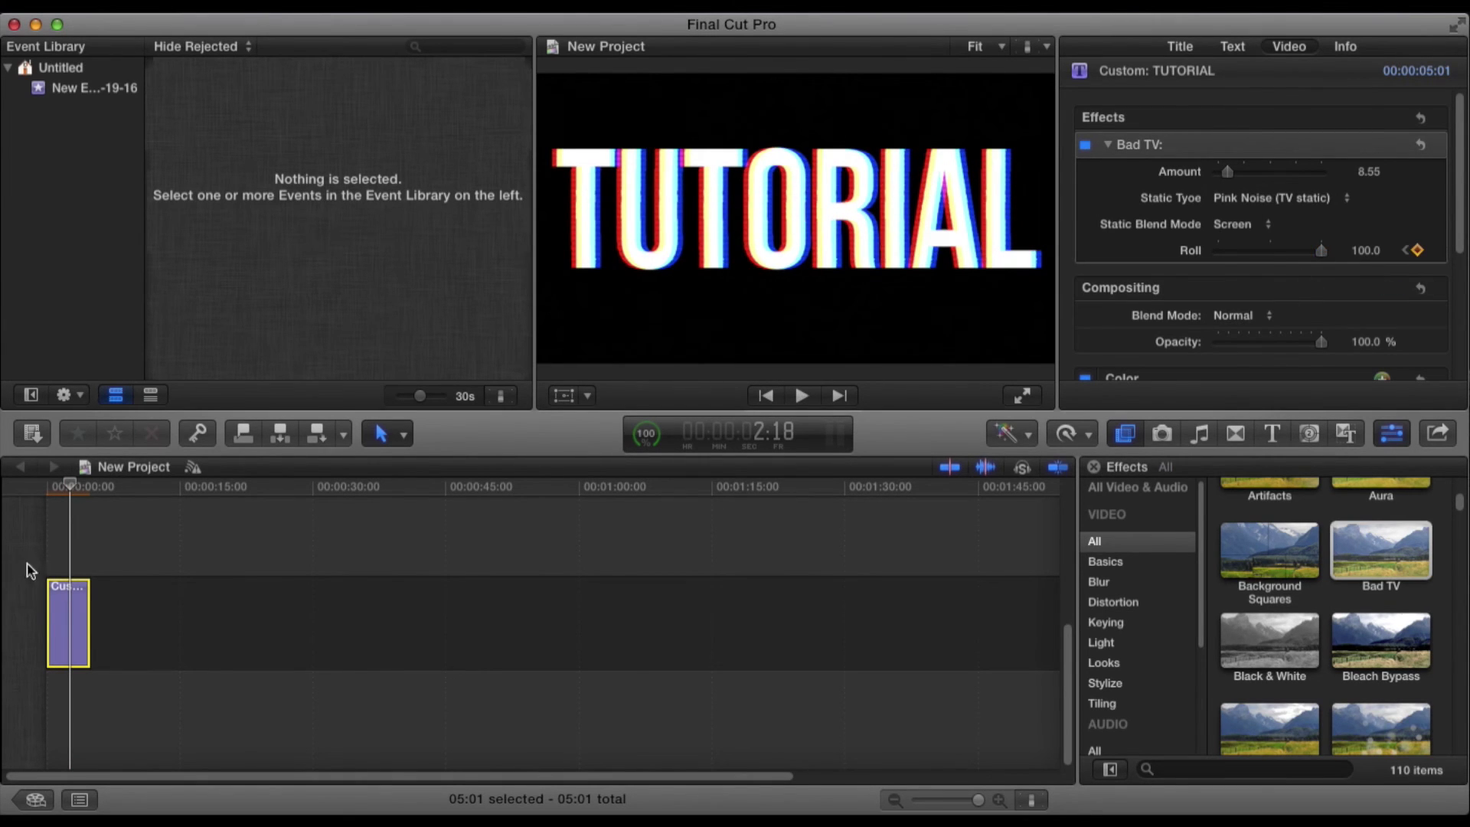
left_click(44, 549)
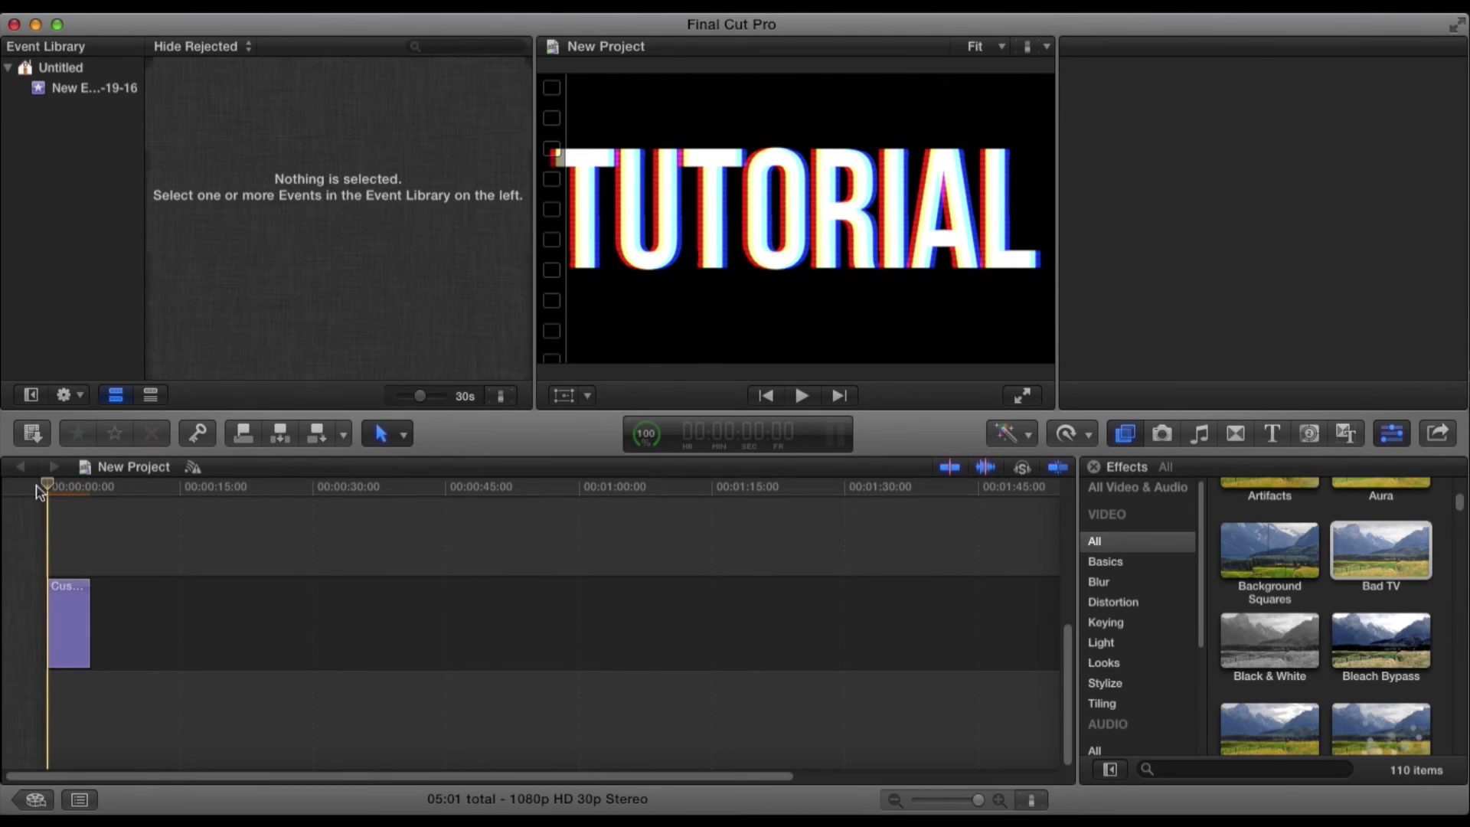
key("space")
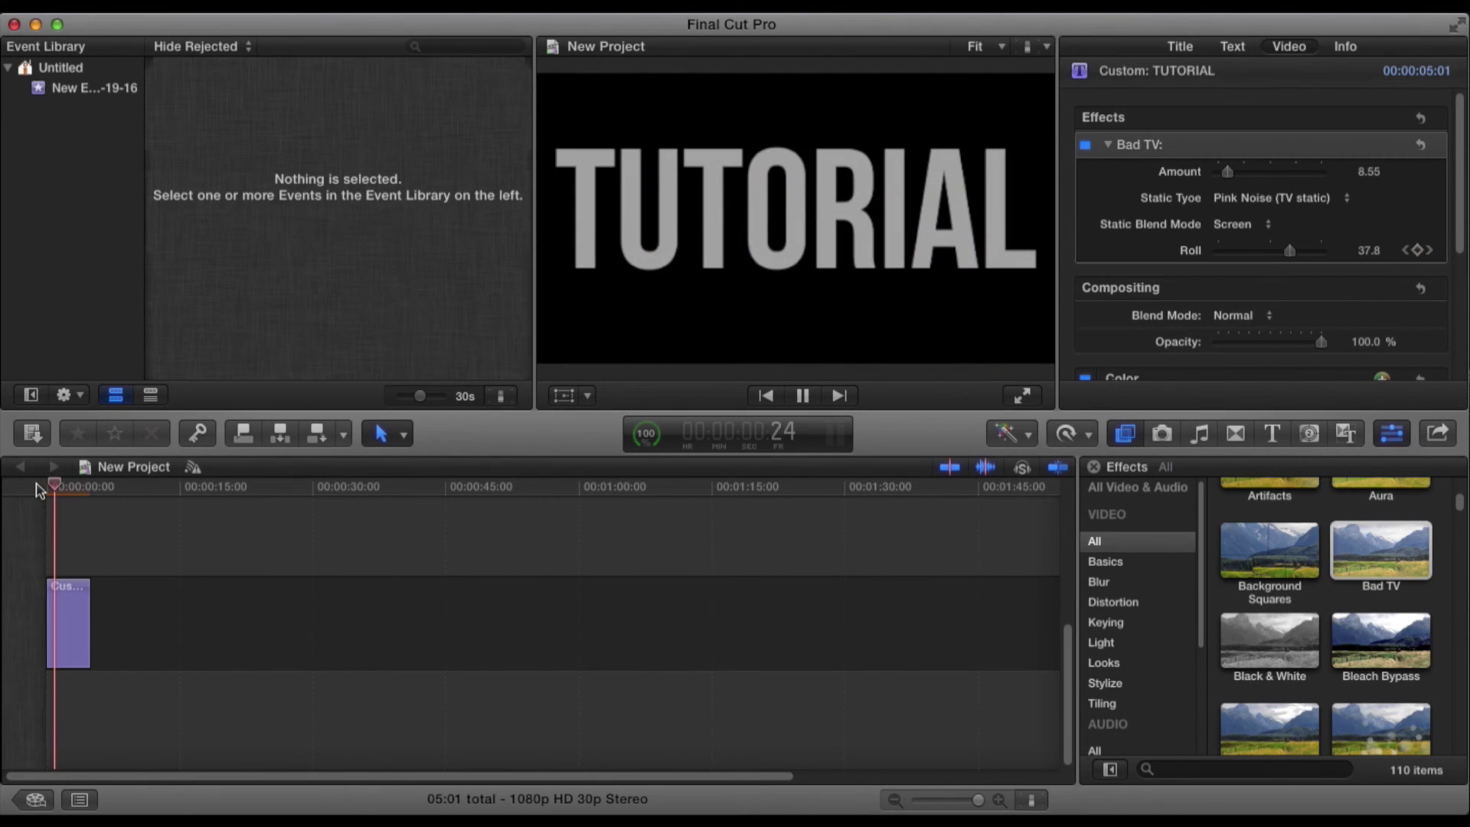